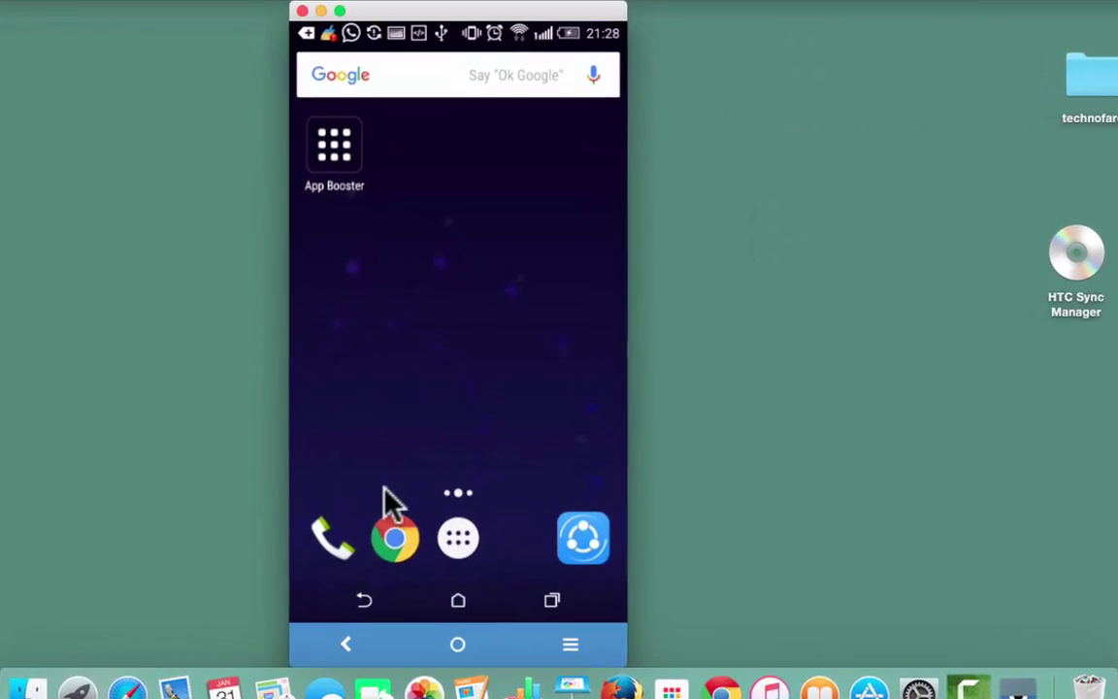
Open the File Manager app from the phone's app list.
click(460, 553)
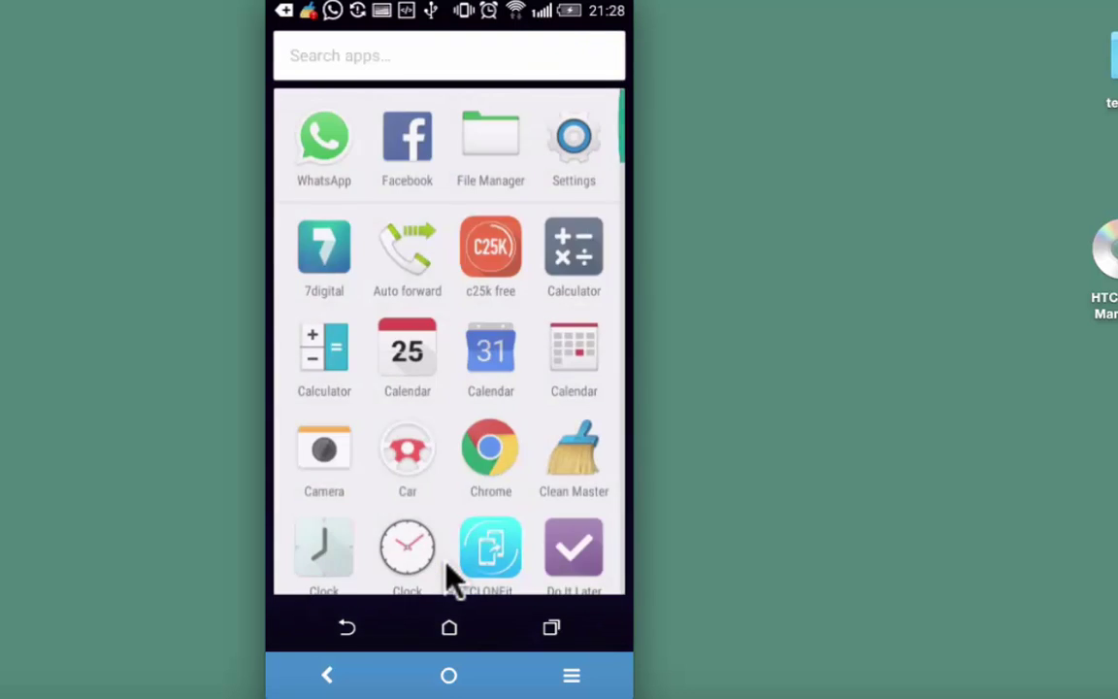
scroll(450, 580, down, 5)
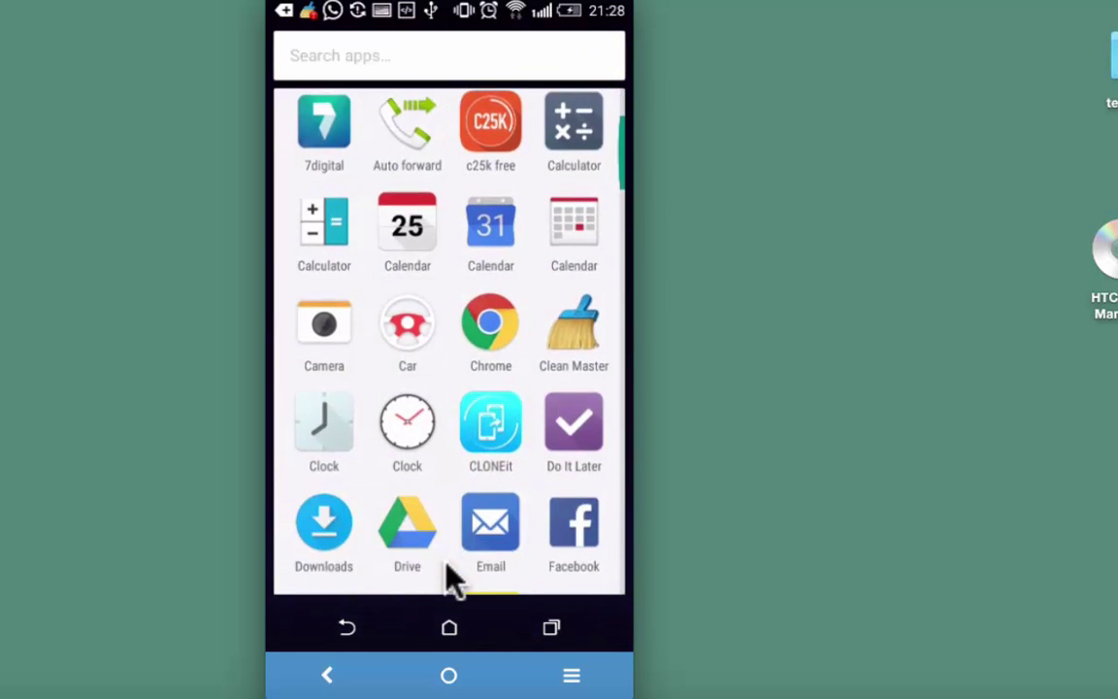
click(327, 490)
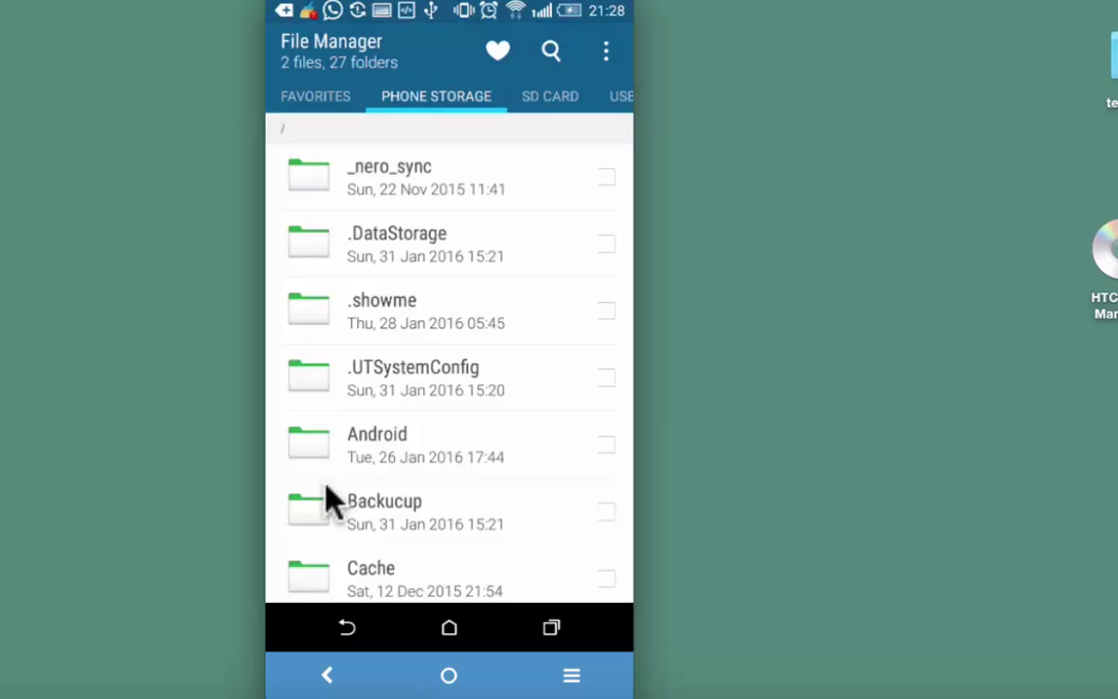
Check the SD card storage, then open the DCIM folder in the phone storage.
click(550, 101)
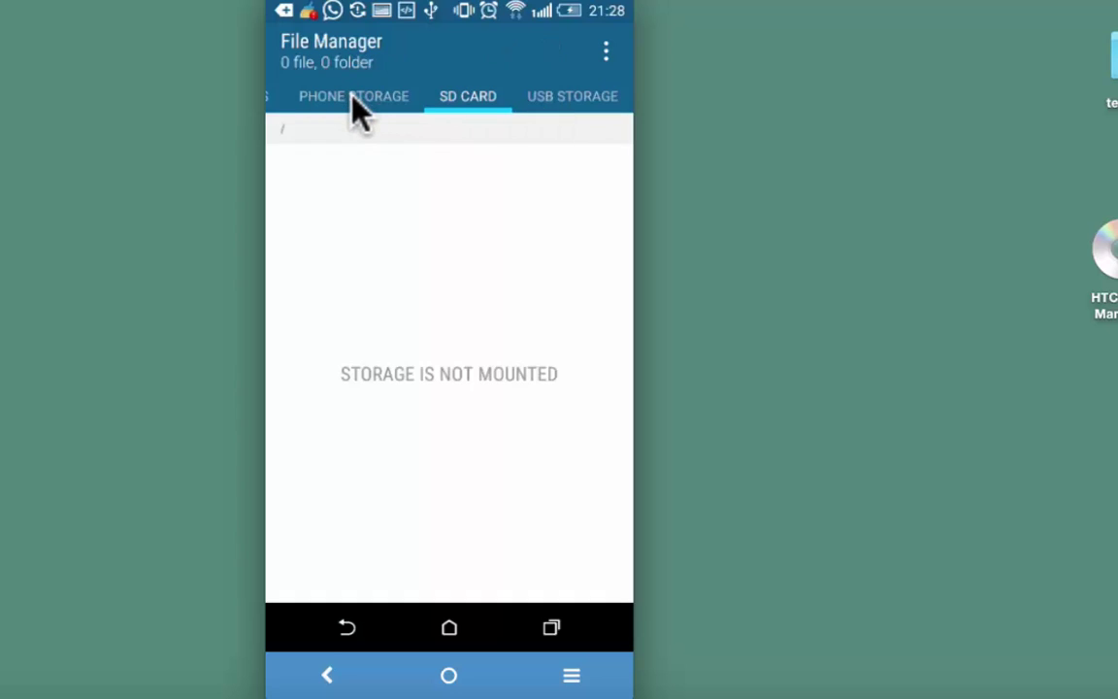
click(352, 99)
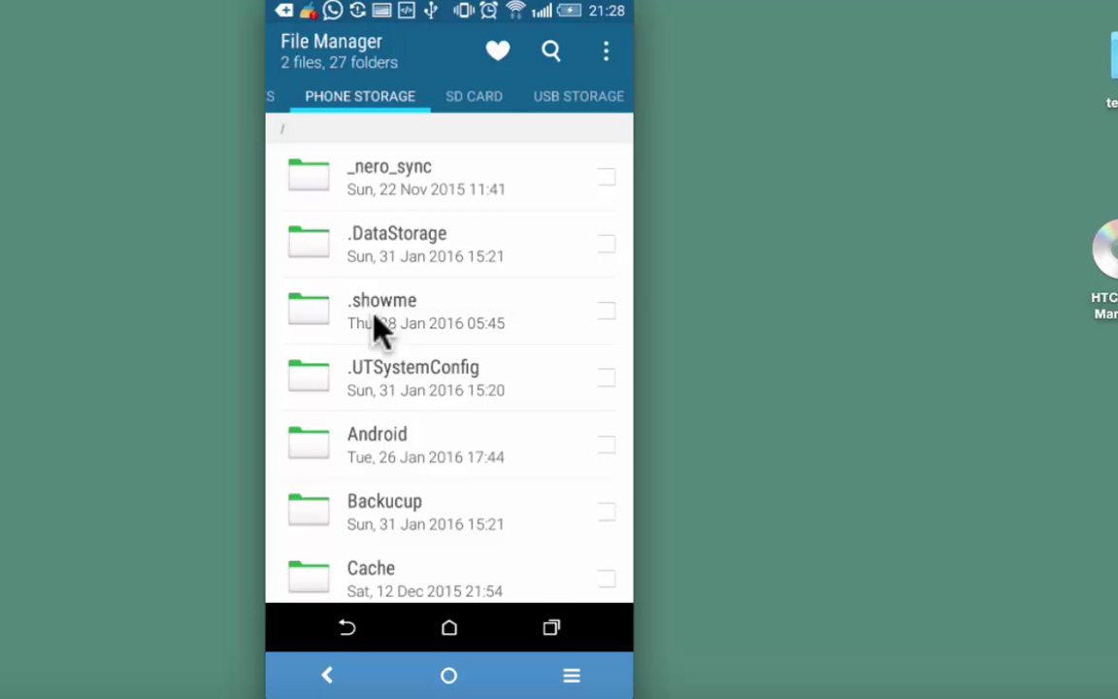
scroll(378, 330, down, 3)
scroll(379, 330, down, 4)
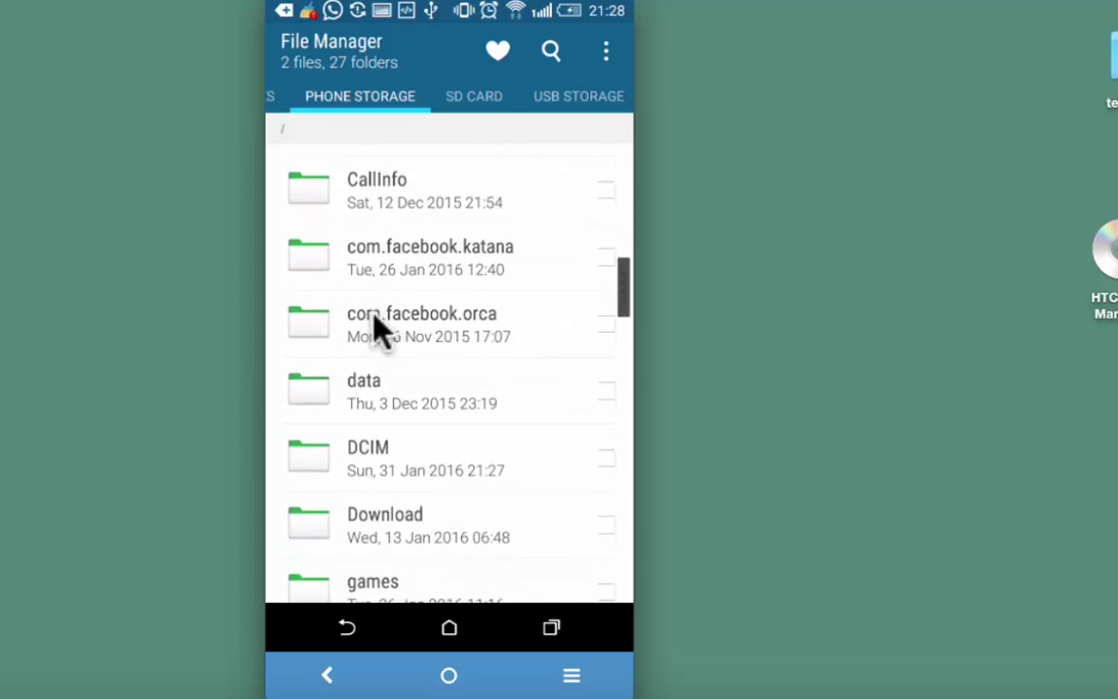
click(373, 466)
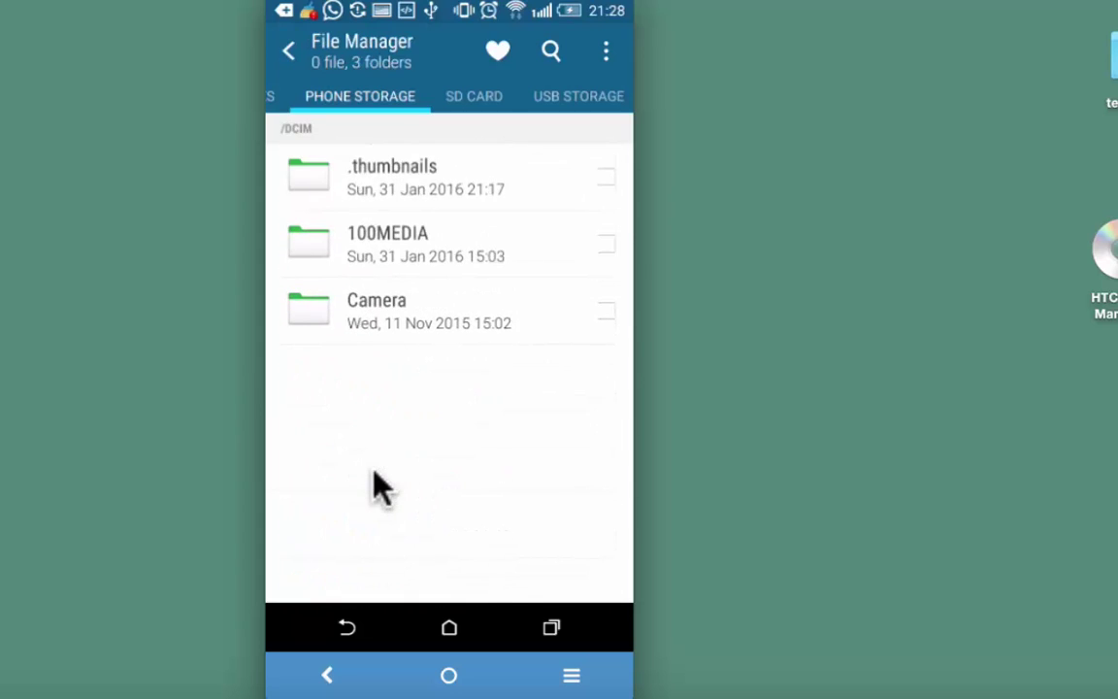
Rename the Camera folder inside DCIM to .Camera.
click(607, 313)
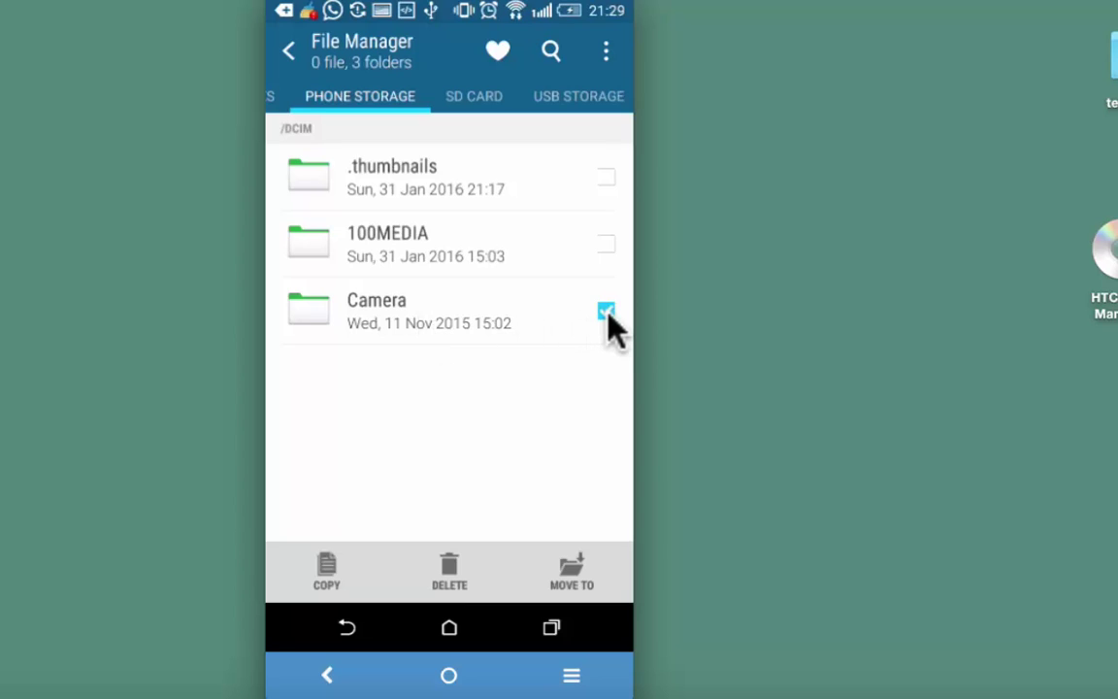
click(605, 57)
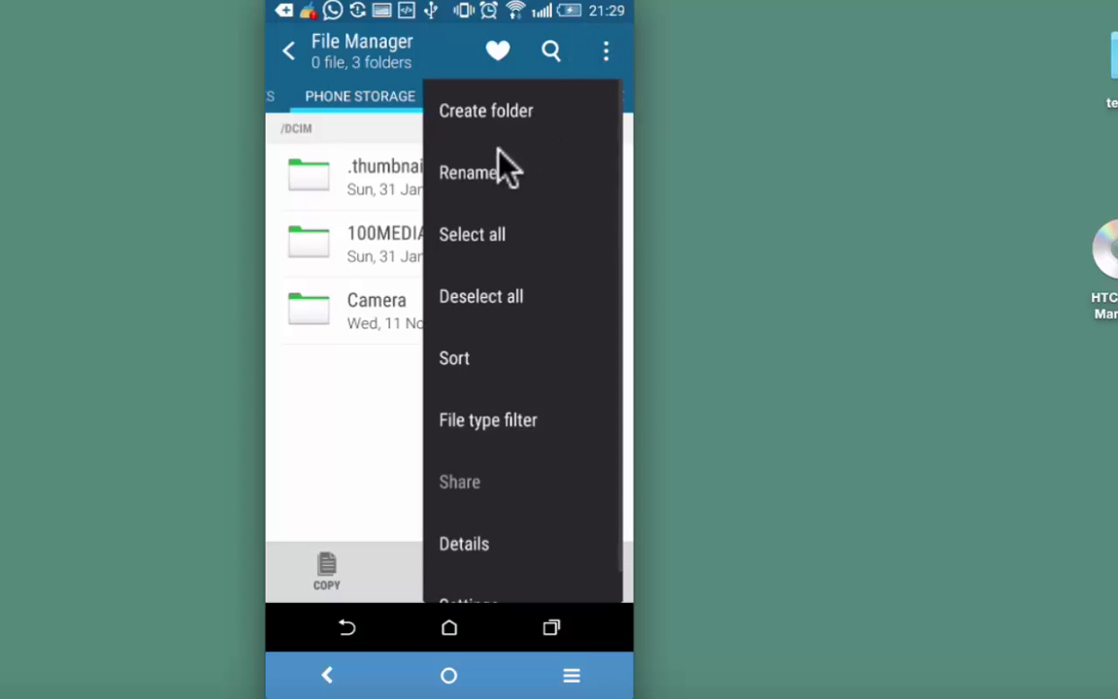
click(469, 173)
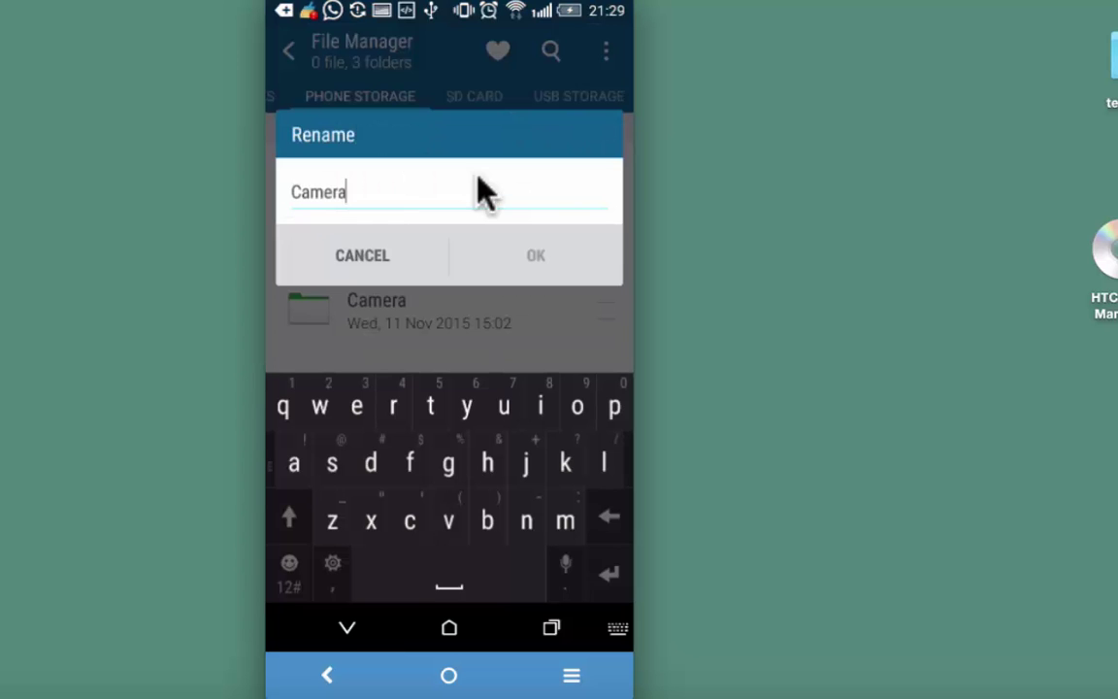
key(Left)
key(Left)
key(Left)
key(Left)
key(Left)
key(Left)
text(.)
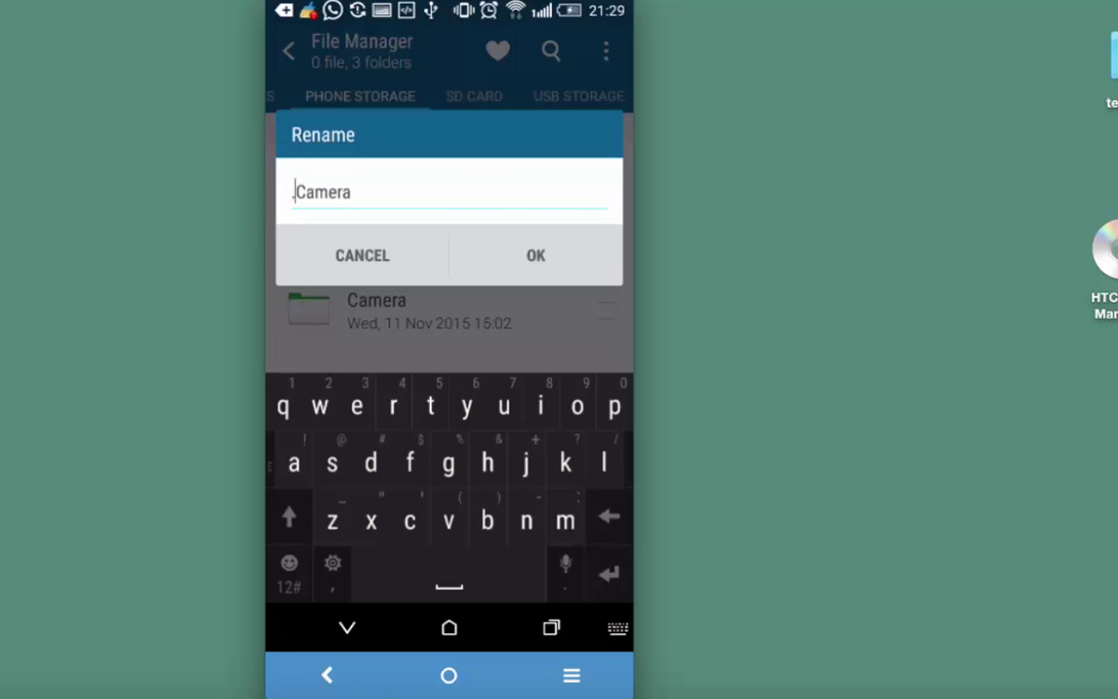
click(537, 258)
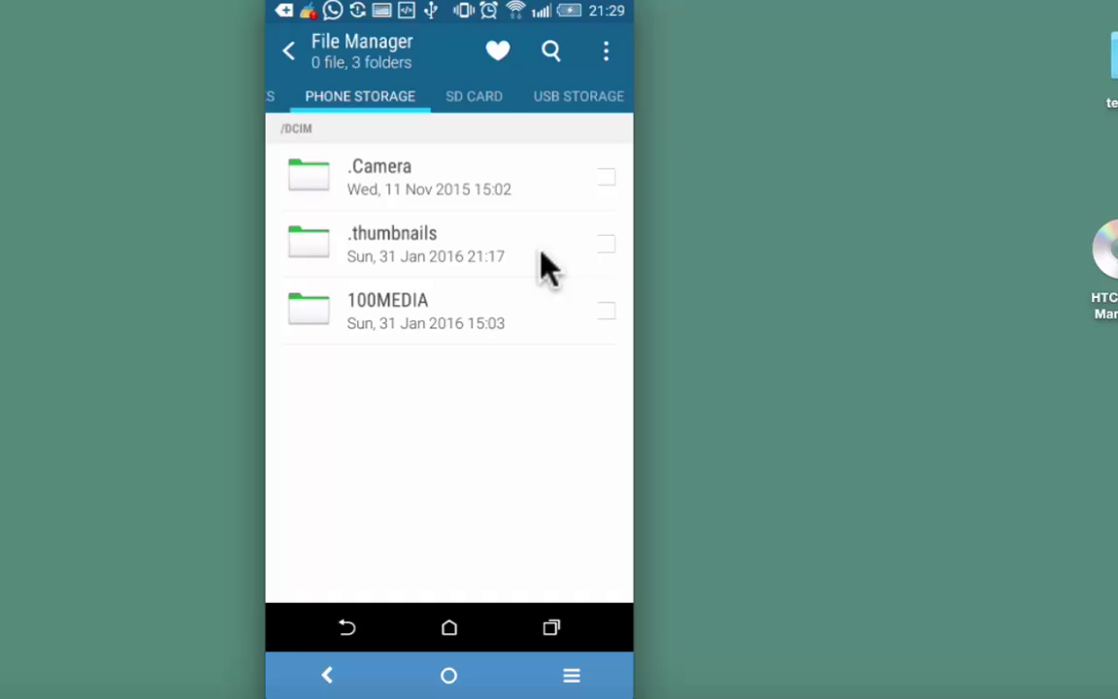
Turn off the Show hidden files setting and return to the DCIM folder.
click(349, 631)
click(607, 178)
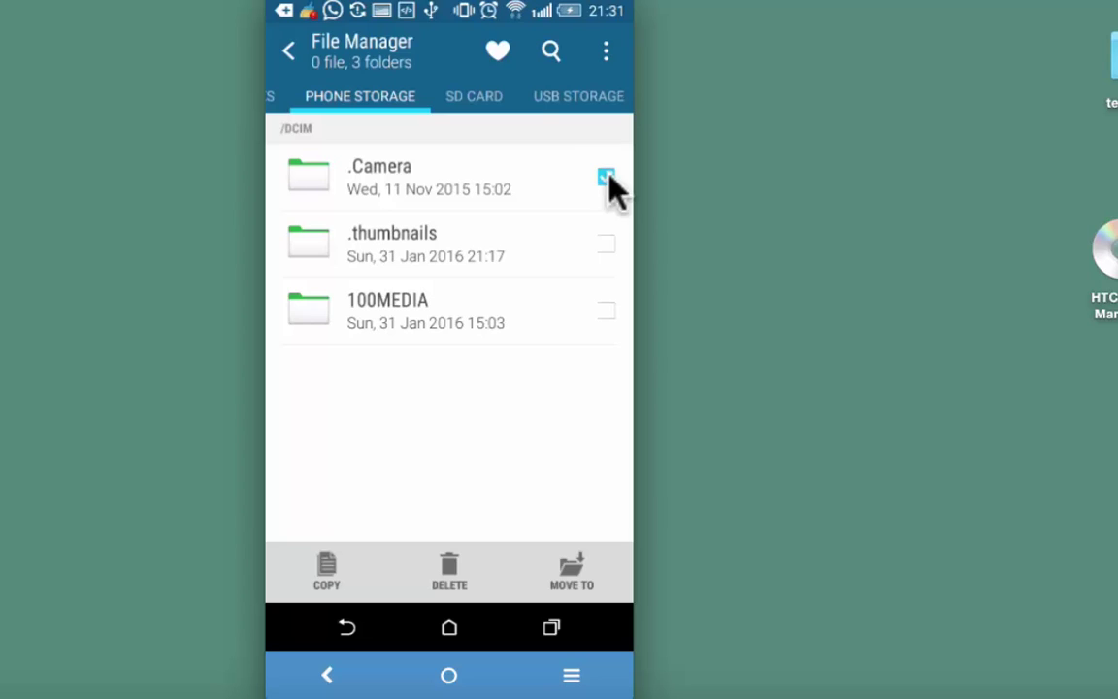
click(606, 54)
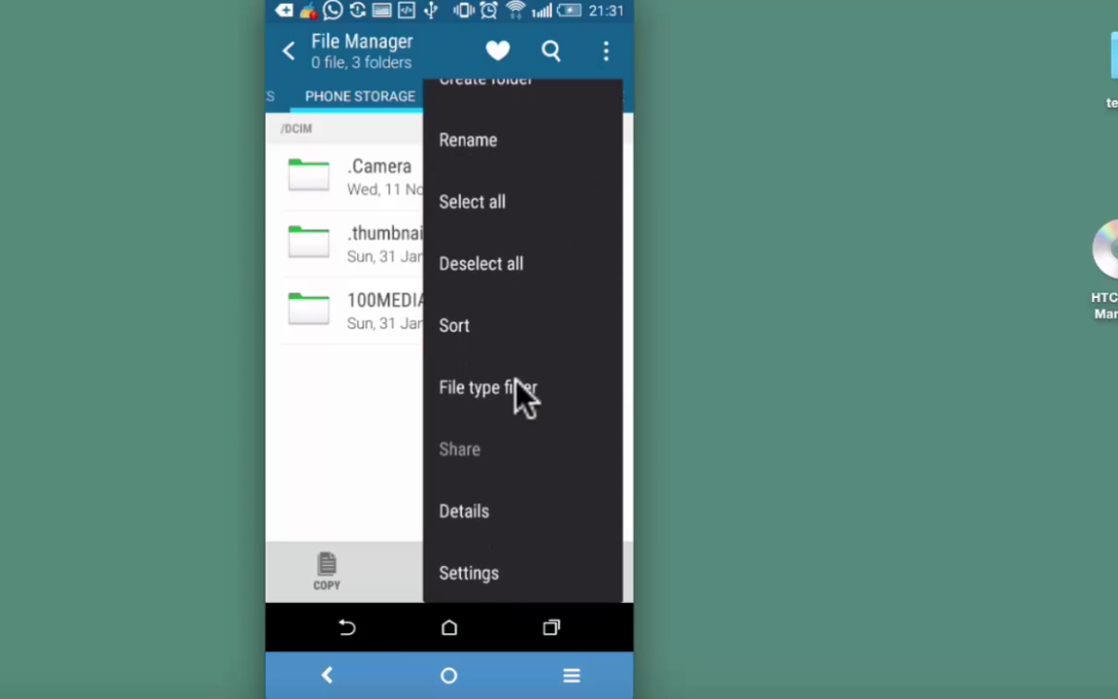
click(482, 579)
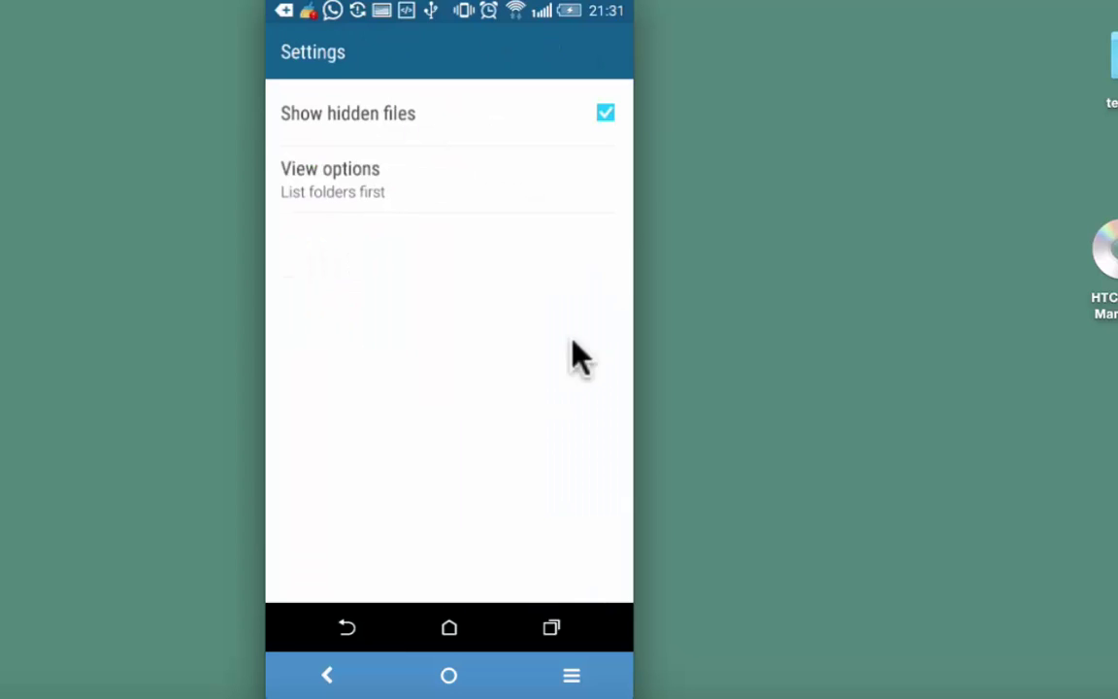
click(604, 113)
click(345, 627)
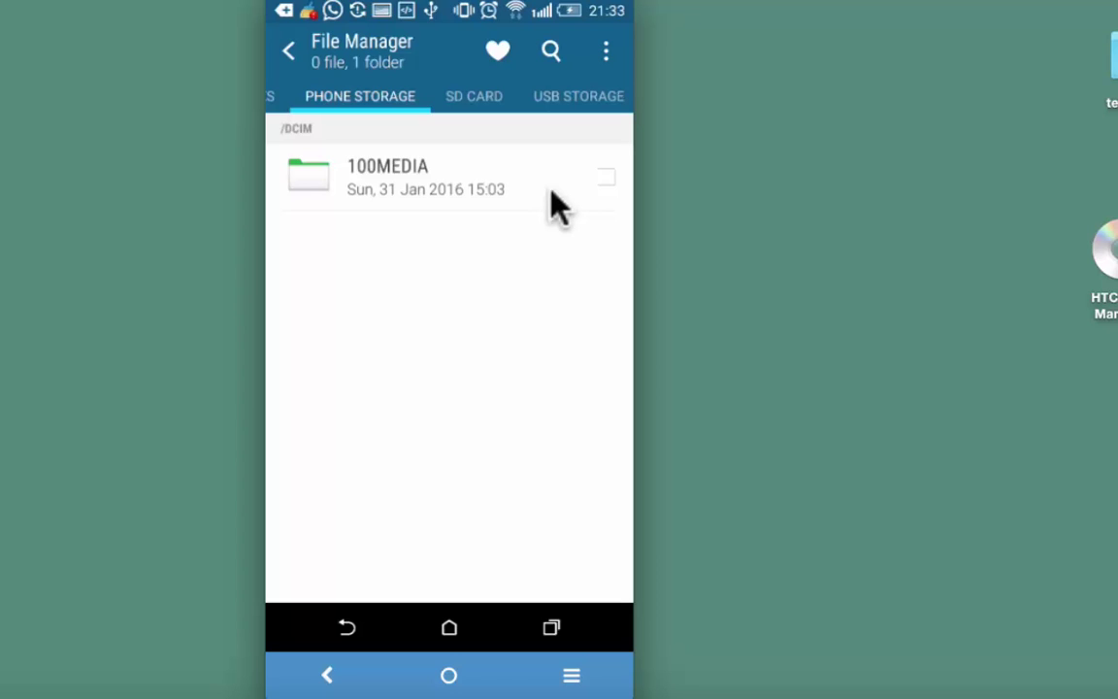
Turn the Show hidden files setting back on and return to the DCIM folder.
click(605, 46)
scroll(472, 371, down, 1)
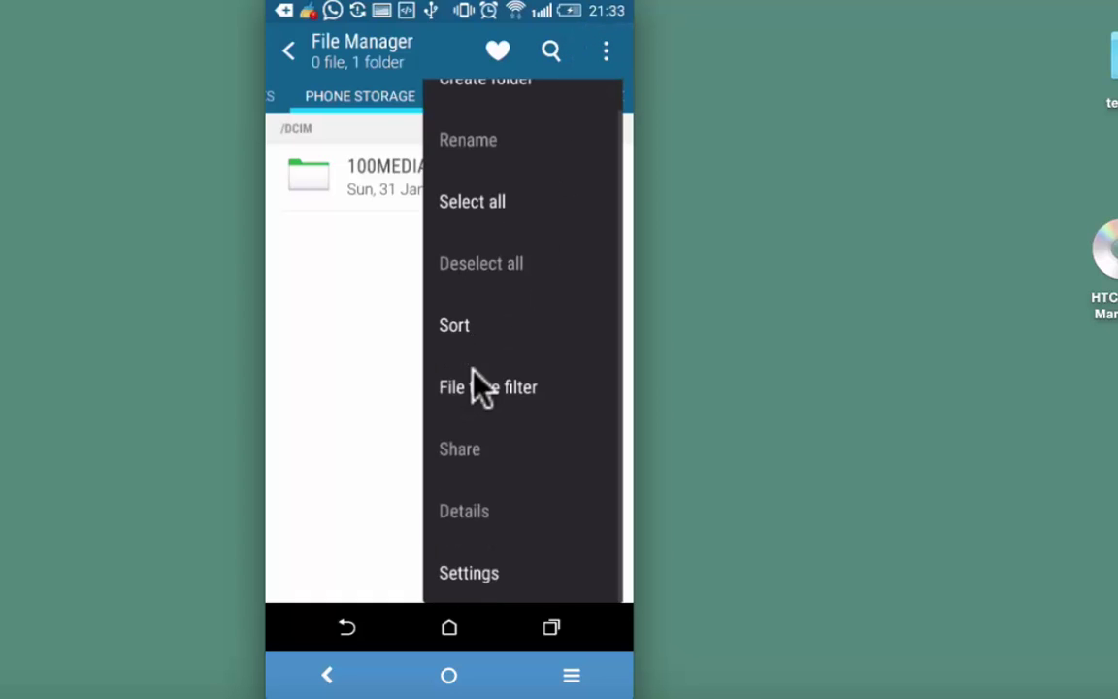
click(480, 571)
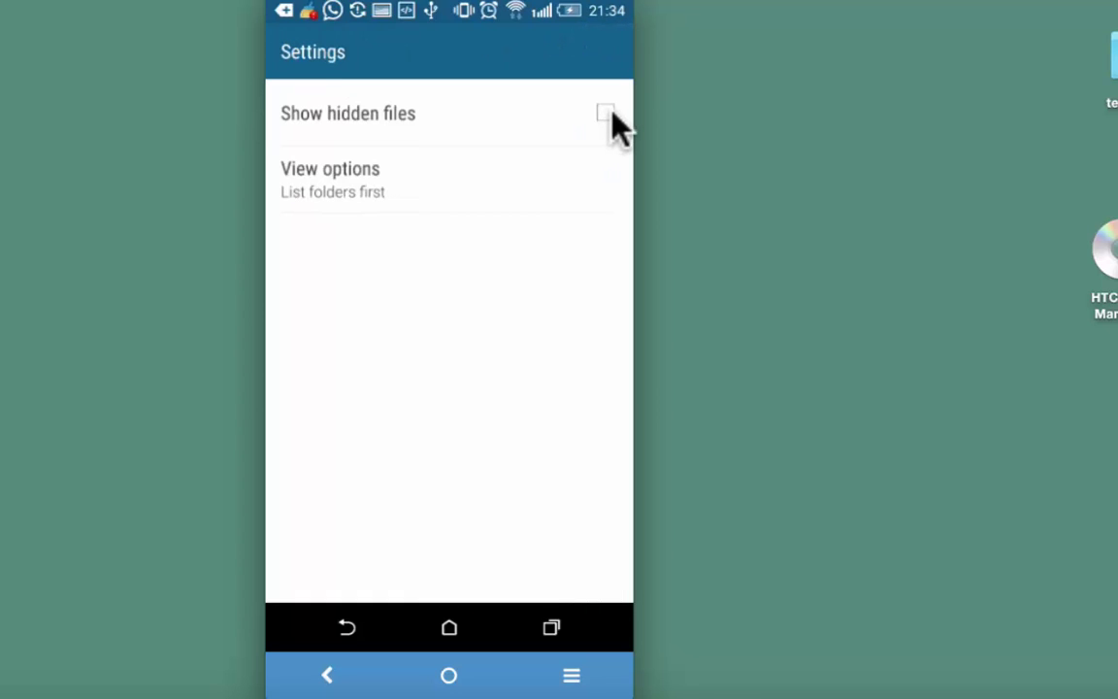
click(608, 114)
click(341, 628)
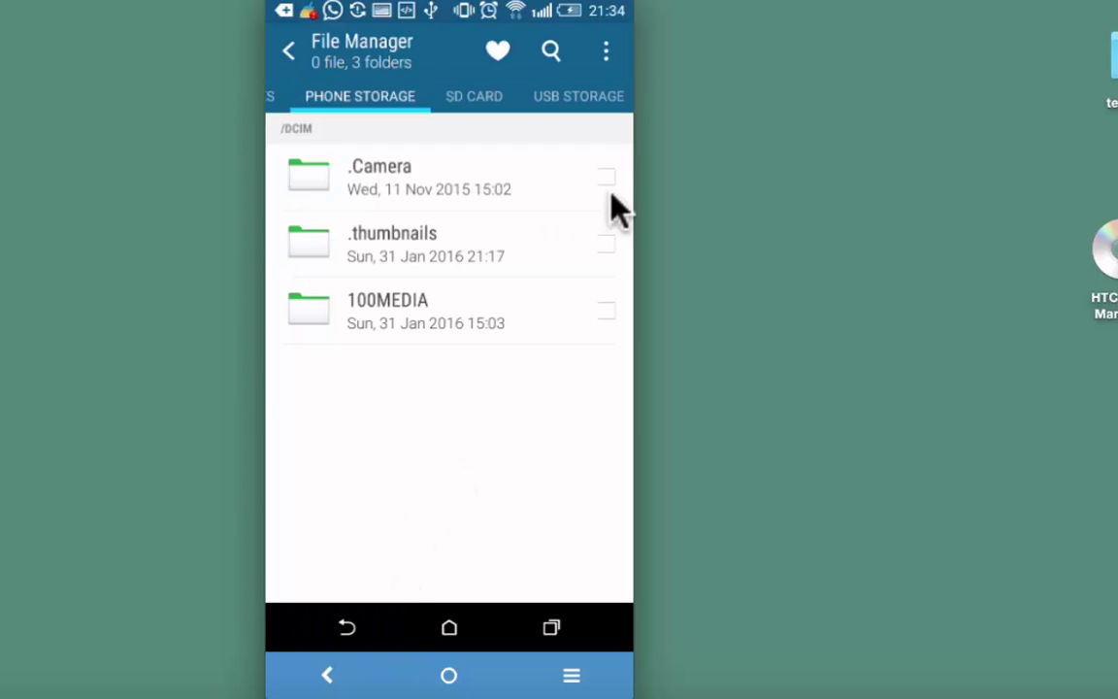
Remove the leading dot from the .Camera folder's name, renaming it to Camera.
click(607, 179)
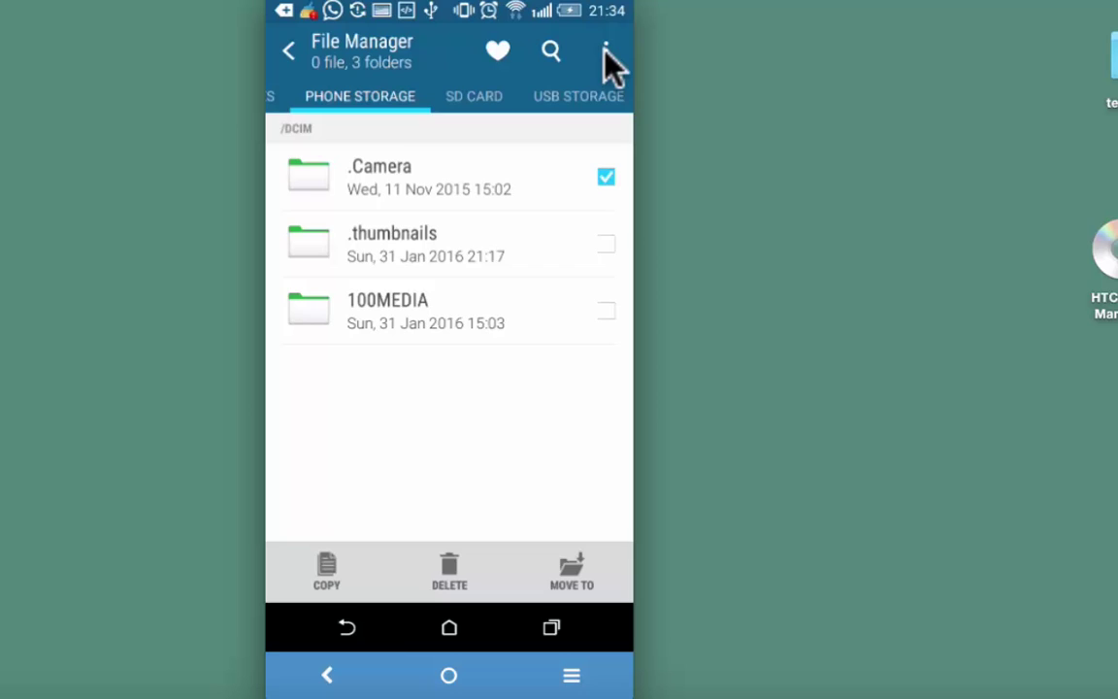
click(606, 53)
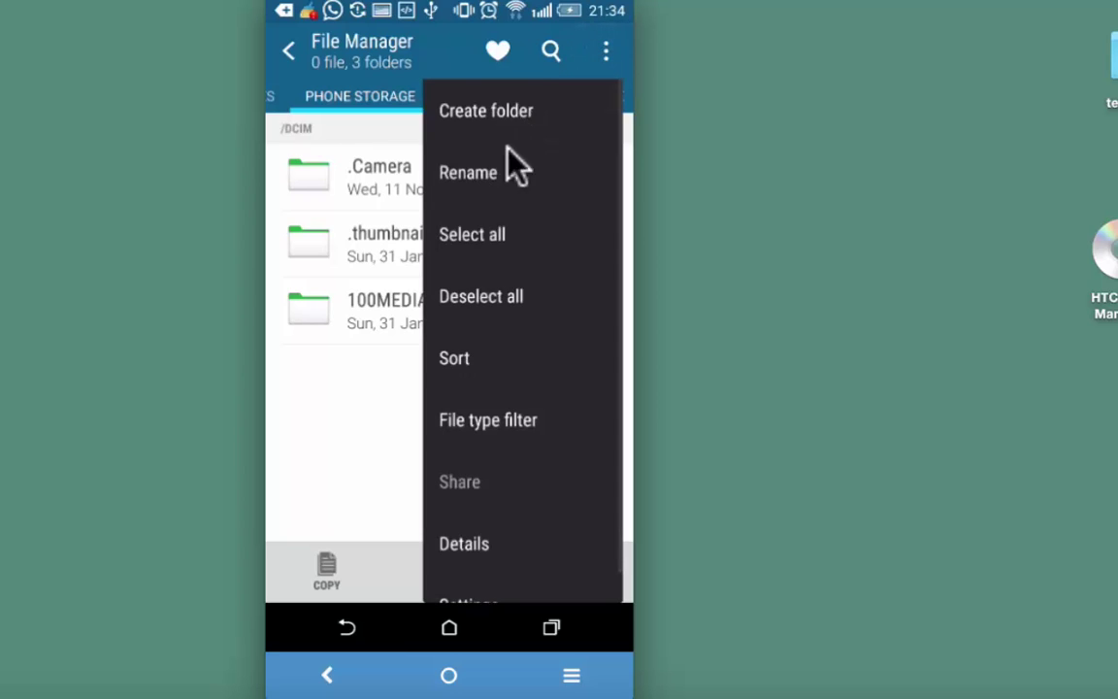
click(489, 179)
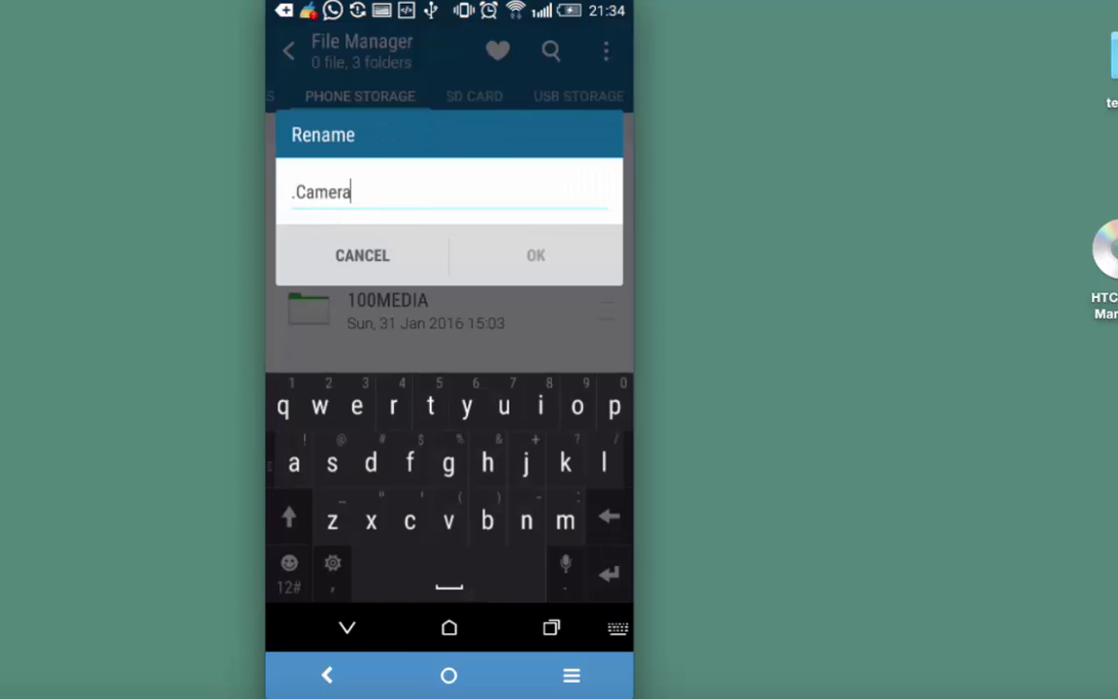
key(Left)
key(Left)
key(Left)
key(Left)
key(Left)
key(Left)
key(BackSpace)
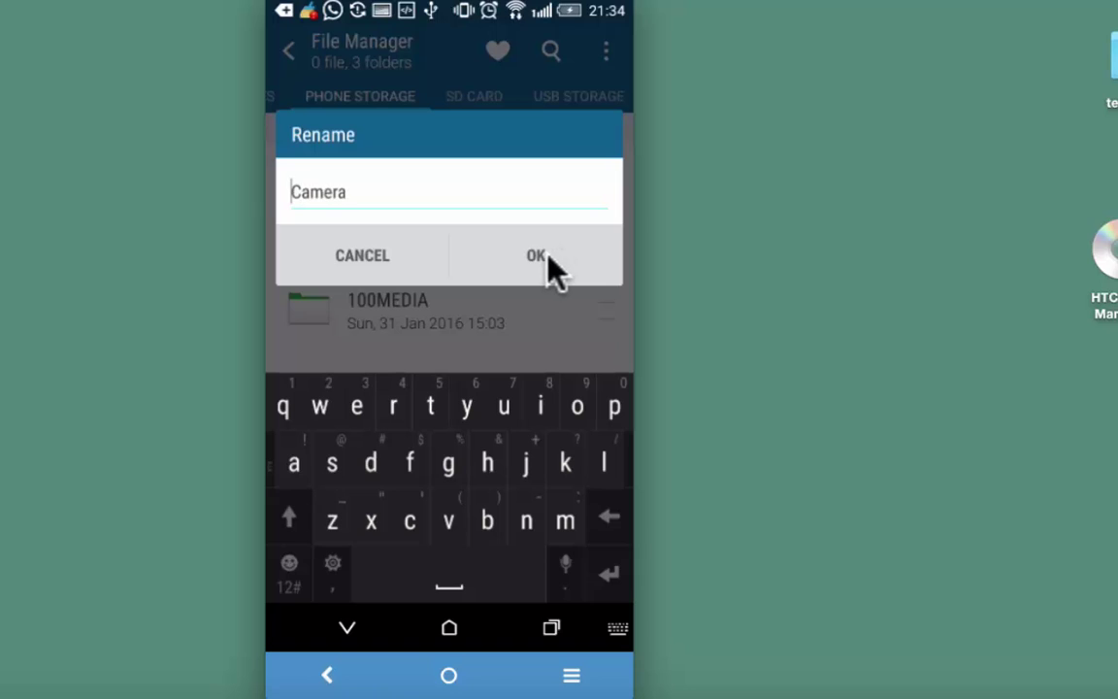
click(545, 257)
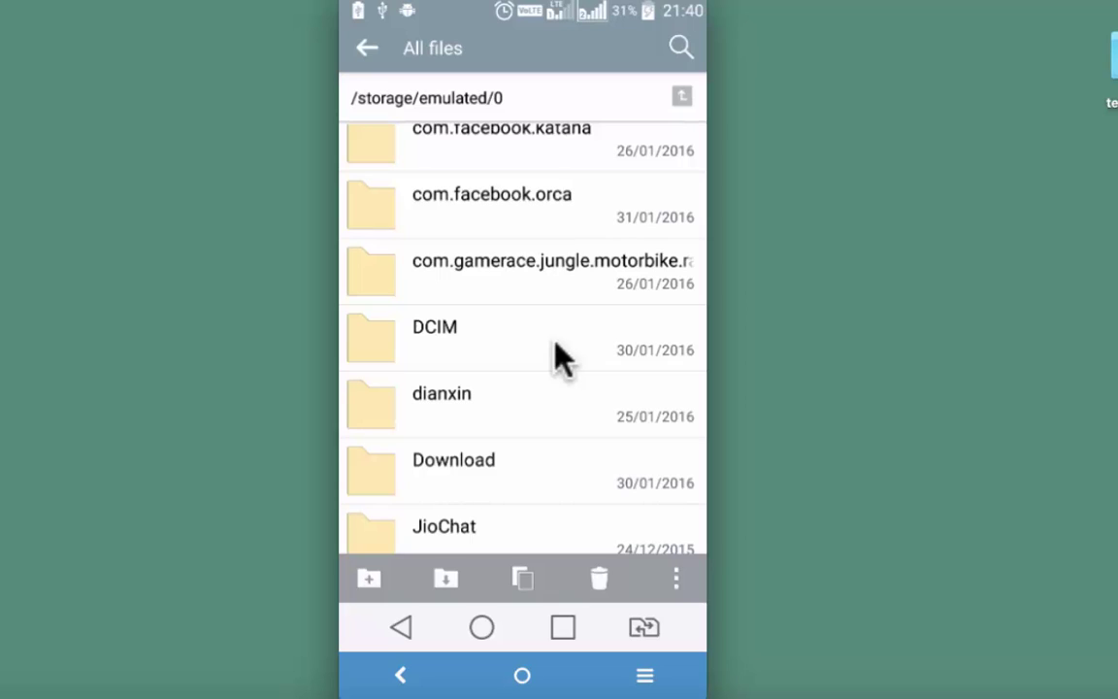
Open the DCIM folder in /storage/emulated/0 and rename its Camera folder to .Camera.
click(554, 341)
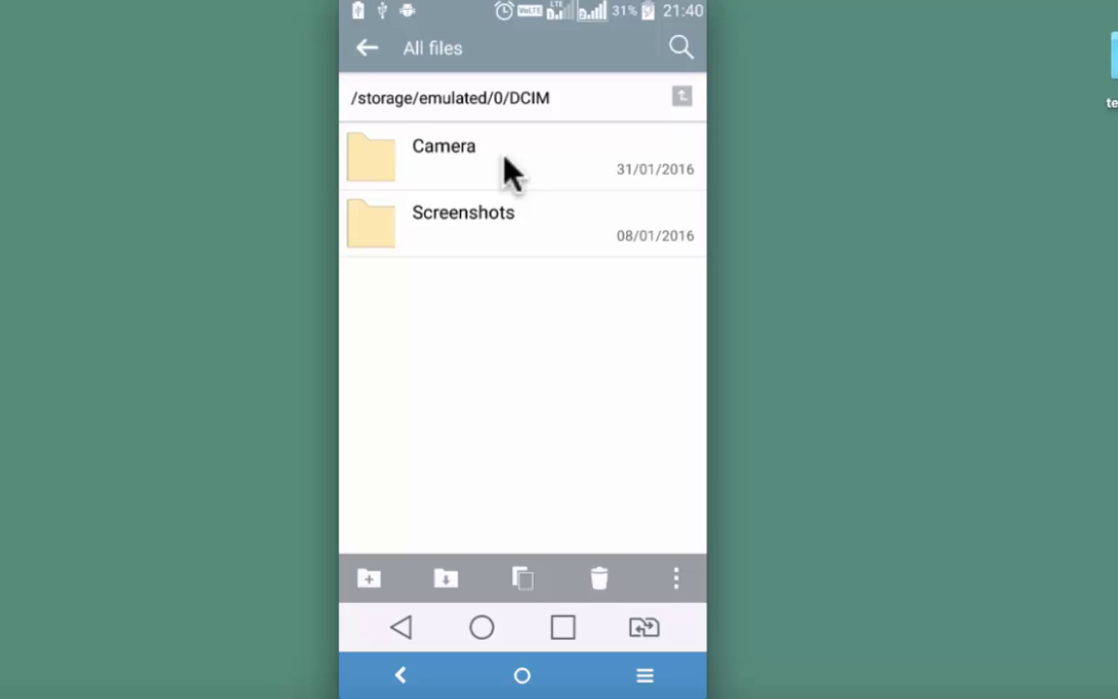
drag(504, 158, 505, 158)
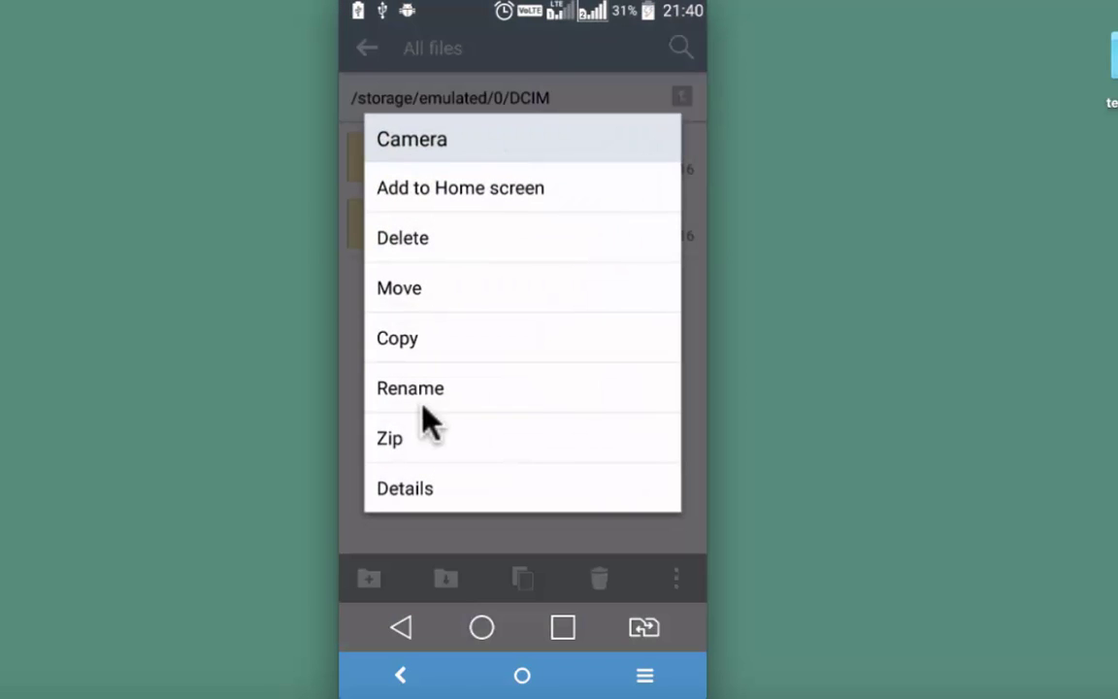
click(429, 394)
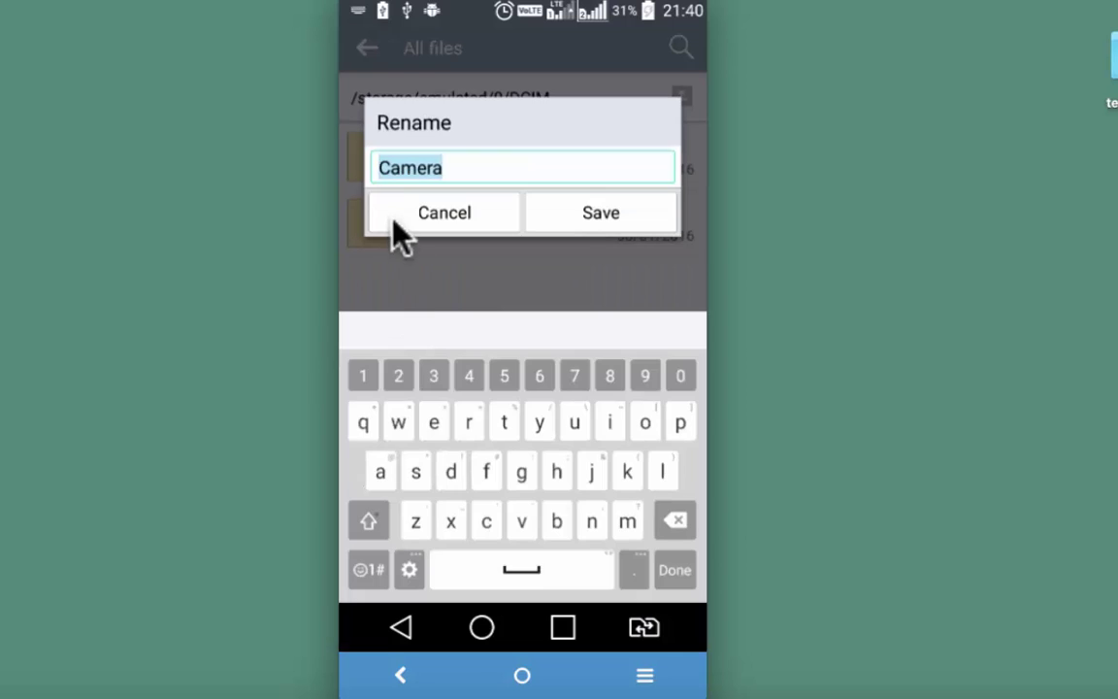
click(382, 167)
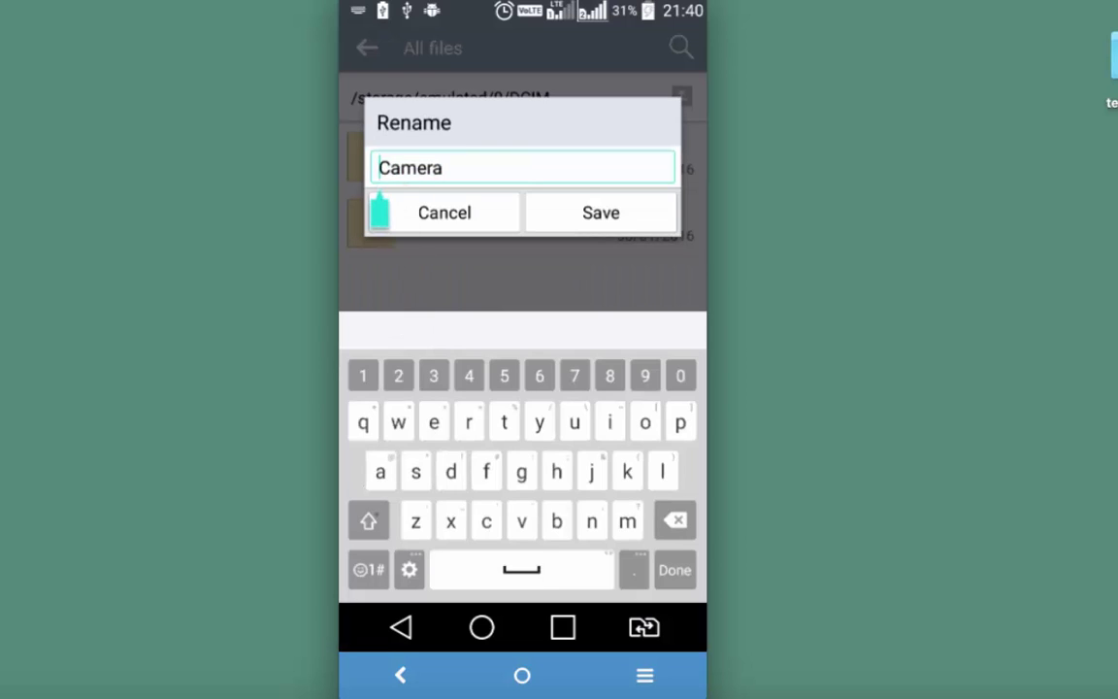
text(.)
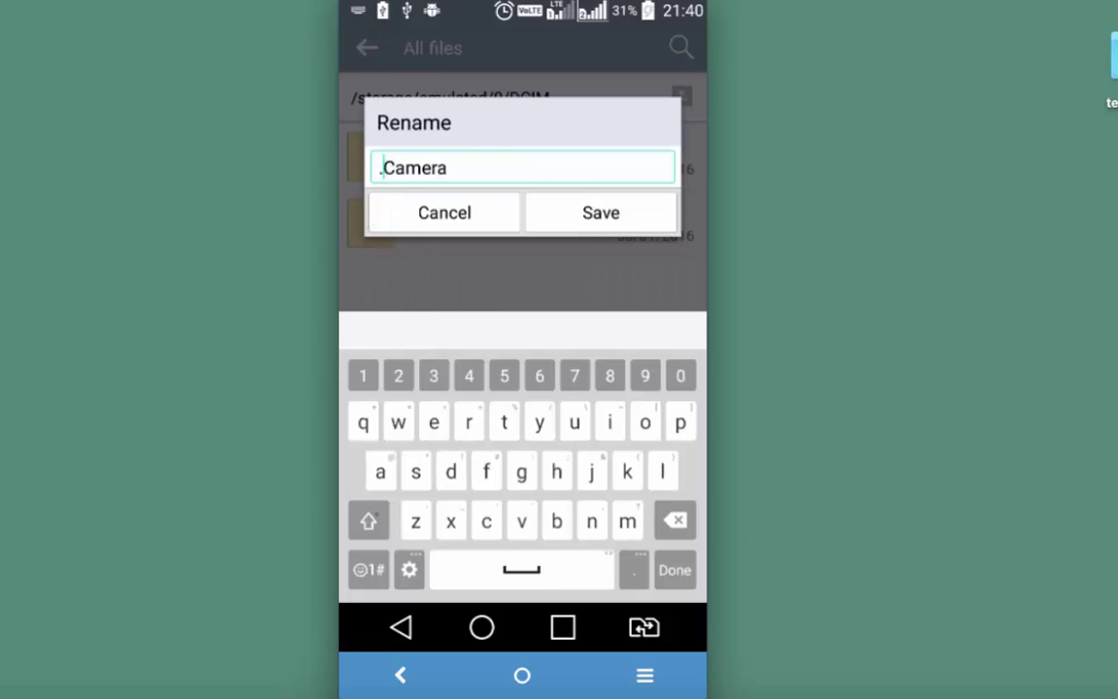
click(582, 218)
click(583, 222)
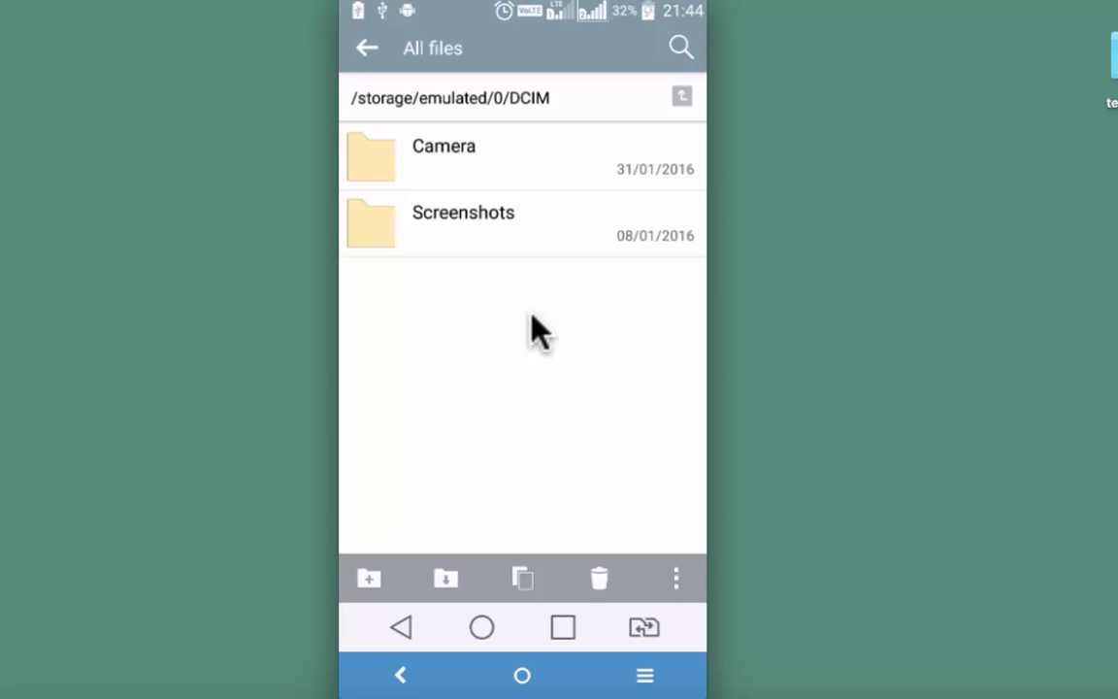
Leave the file manager and open ES File Explorer from the phone's app list.
click(480, 627)
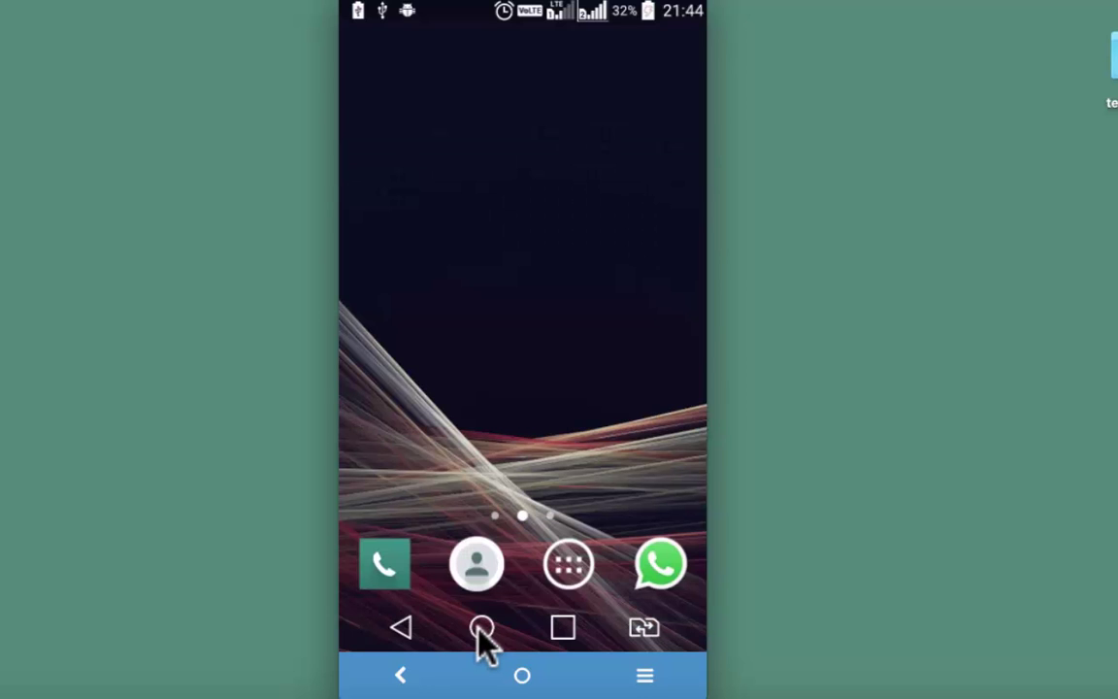
click(570, 573)
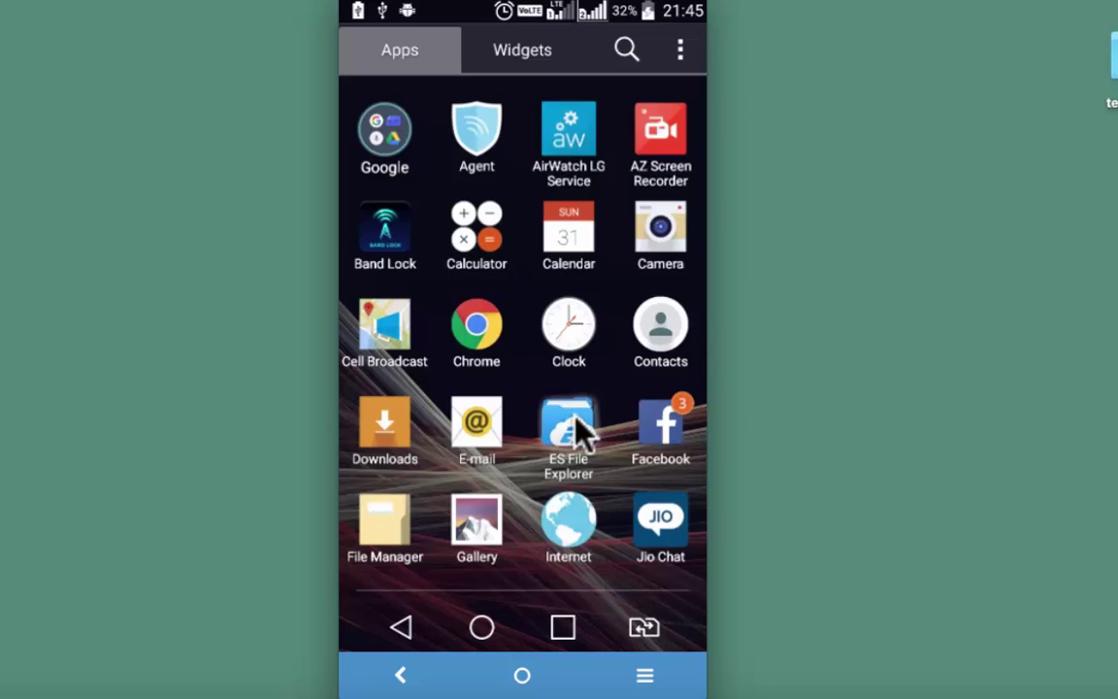
click(579, 432)
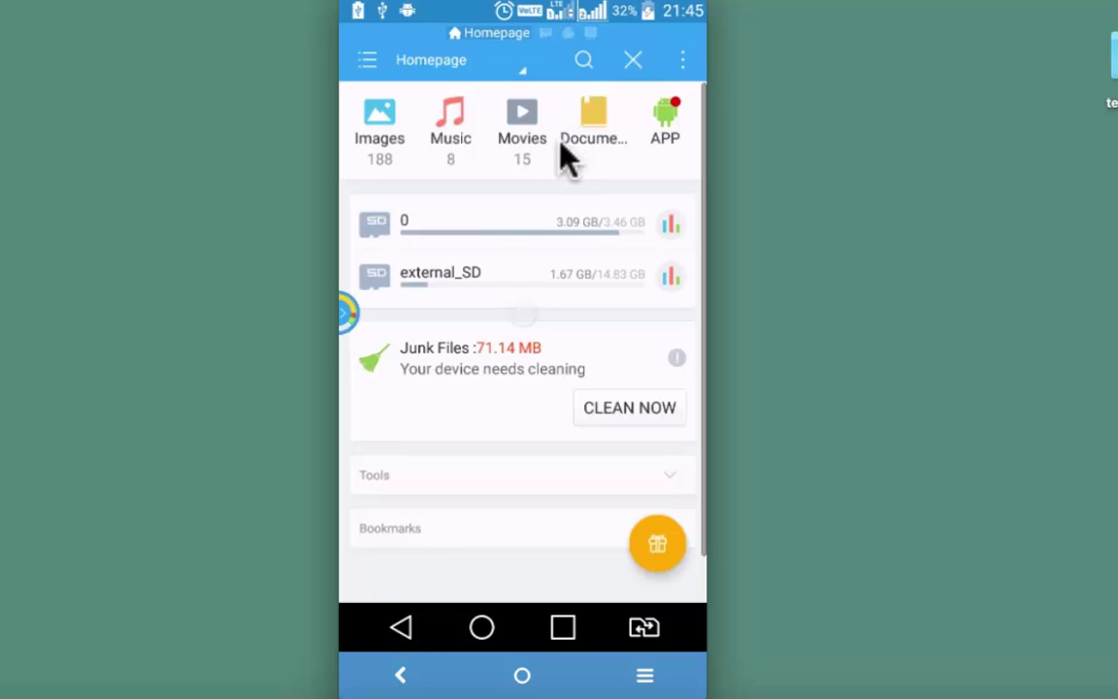
Open the DCIM folder in the phone's internal storage 0.
click(517, 238)
scroll(517, 238, down, 3)
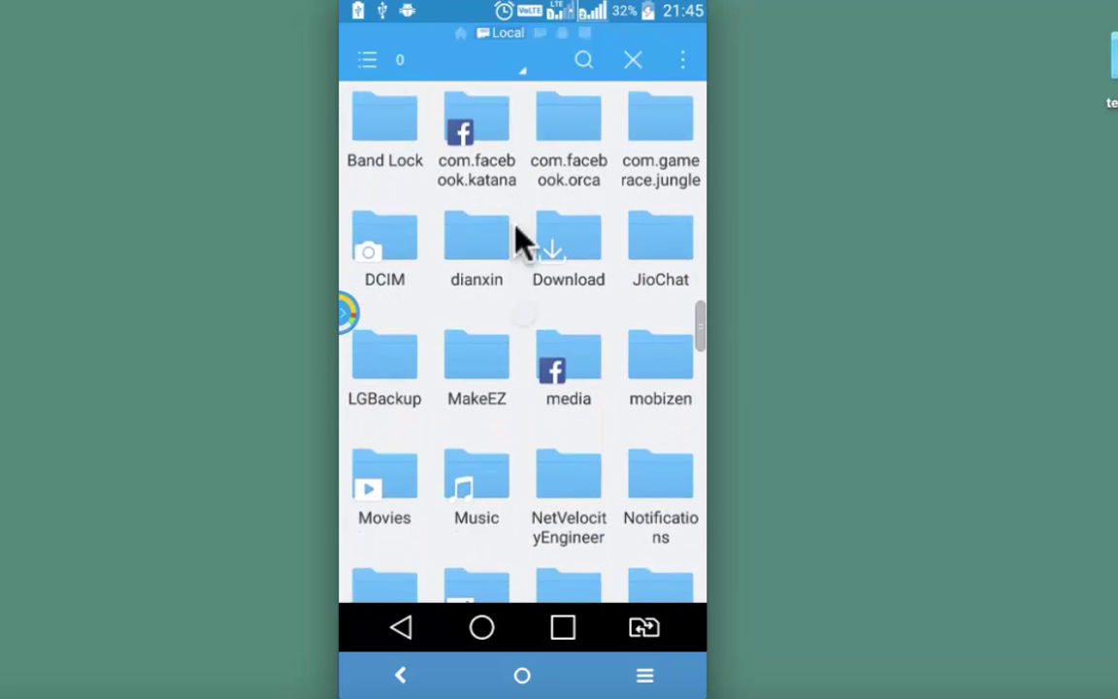
scroll(518, 238, down, 1)
scroll(518, 238, up, 1)
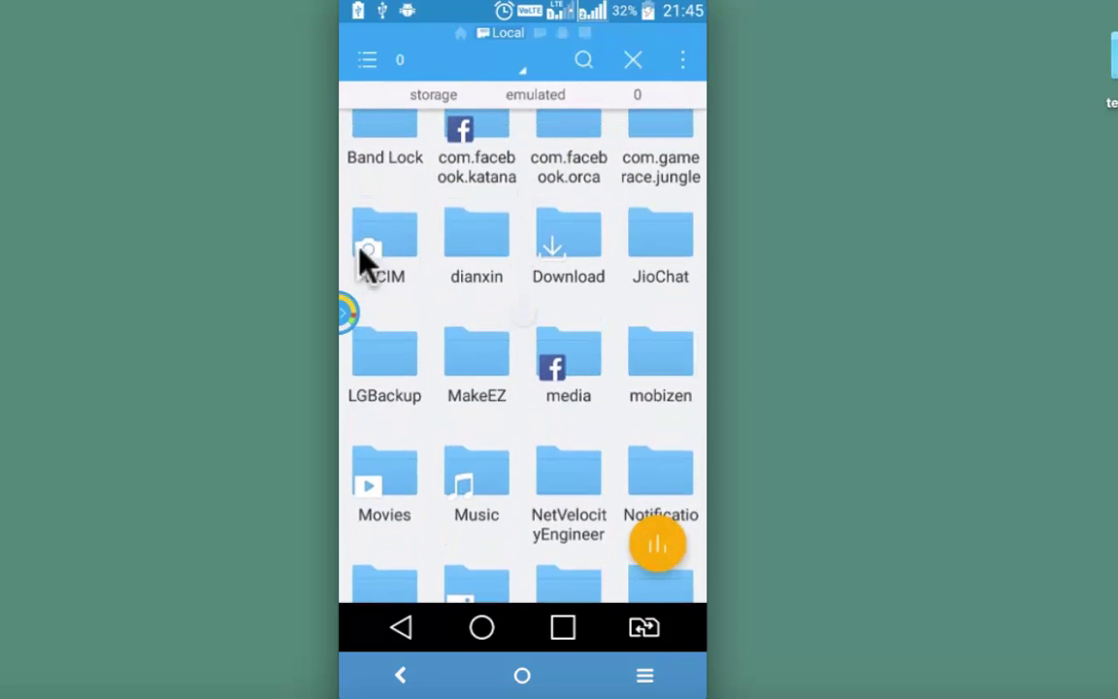
click(387, 250)
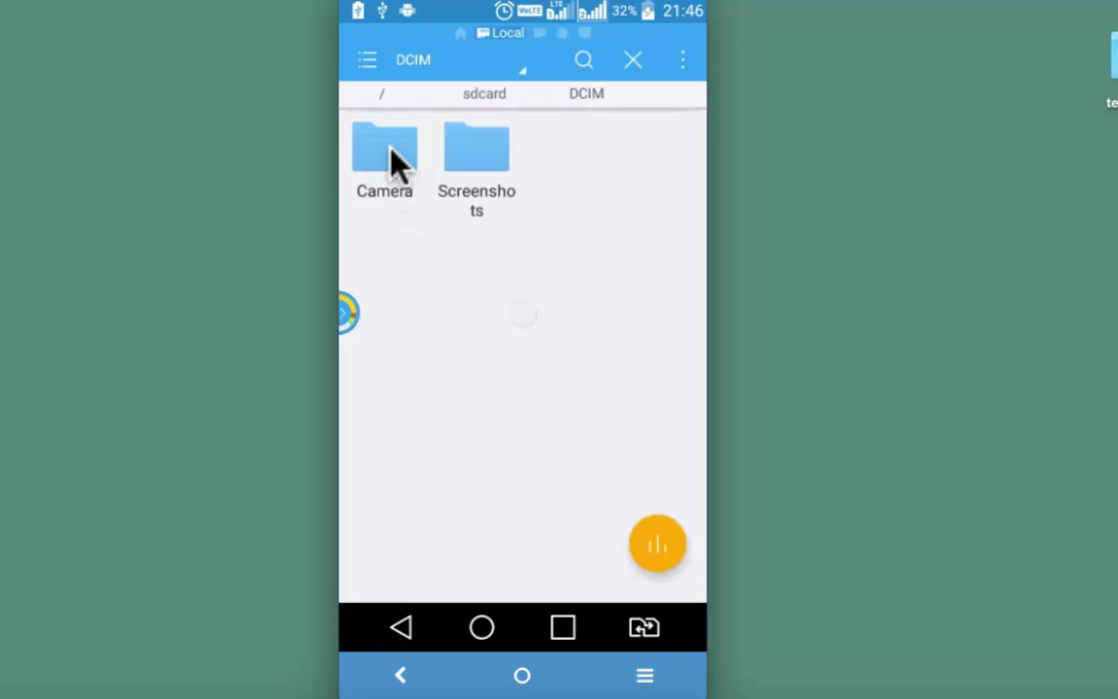
Hide the Camera folder with the Hide option, then leave the DCIM folder and reopen it.
click(392, 154)
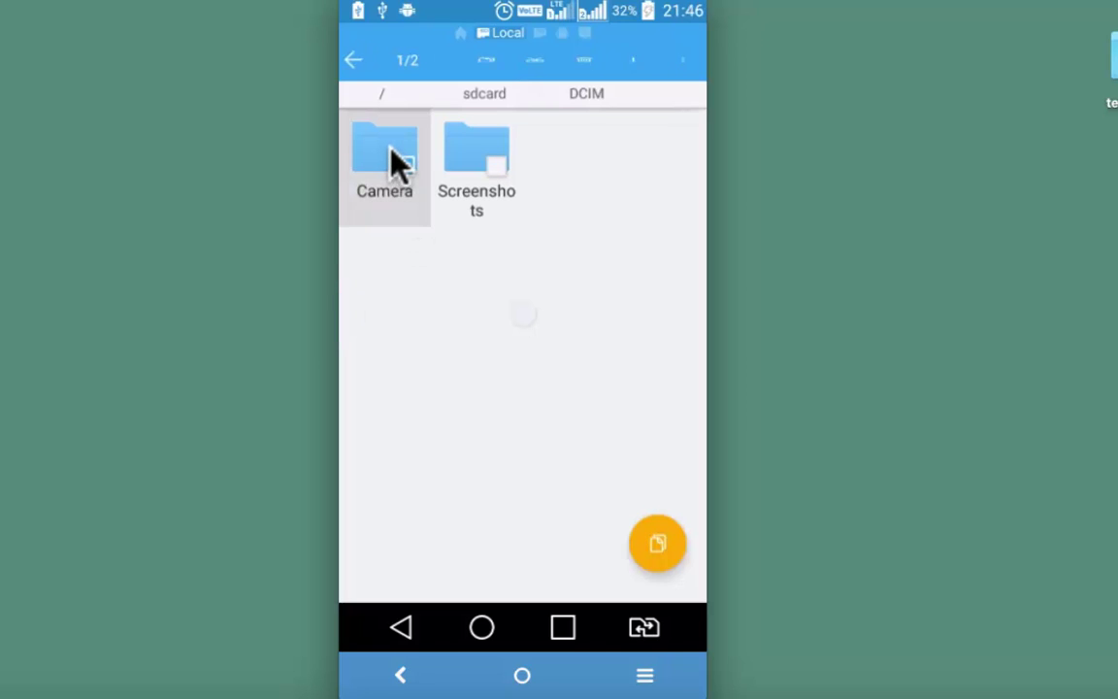
click(684, 62)
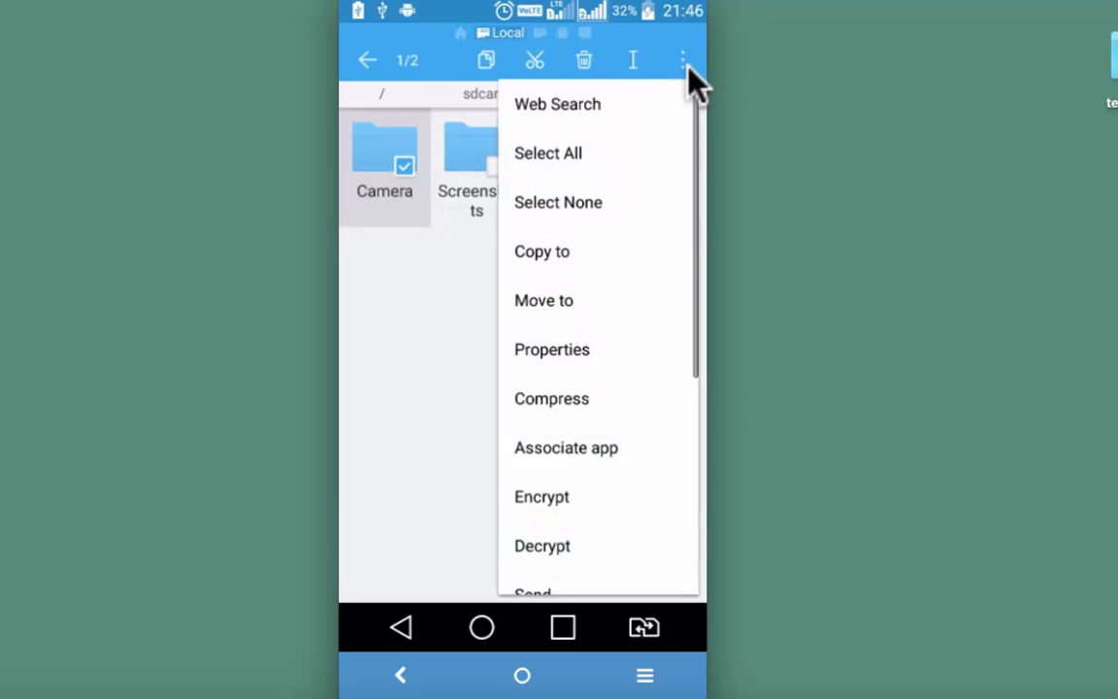
scroll(687, 73, down, 5)
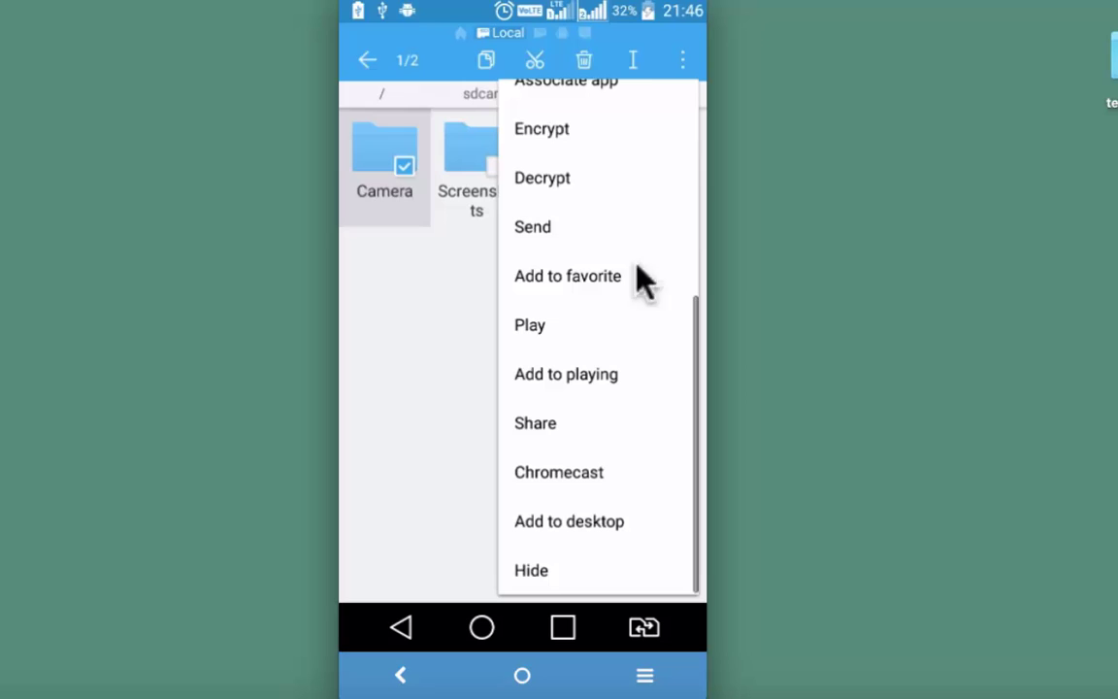
click(542, 571)
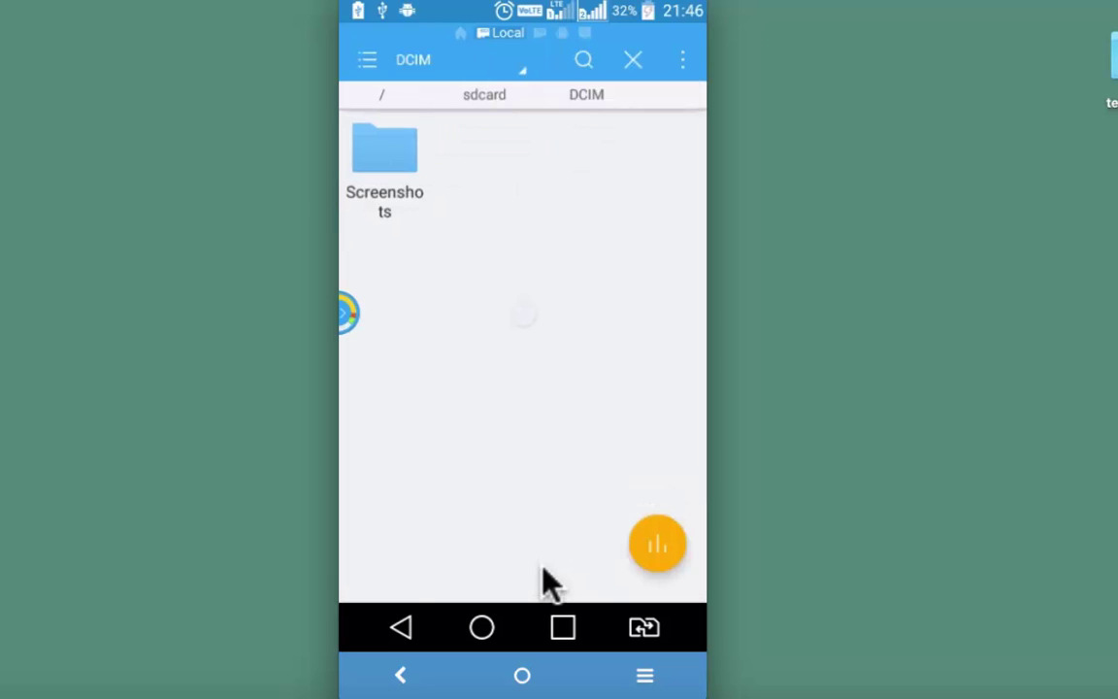
right_click(544, 571)
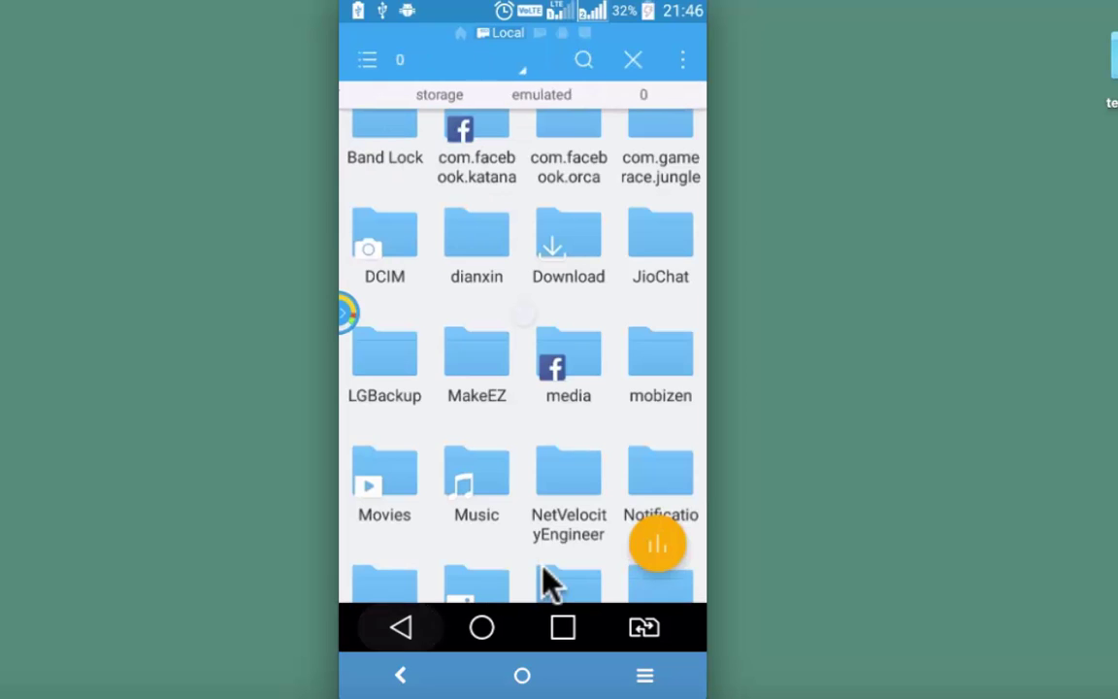
click(390, 254)
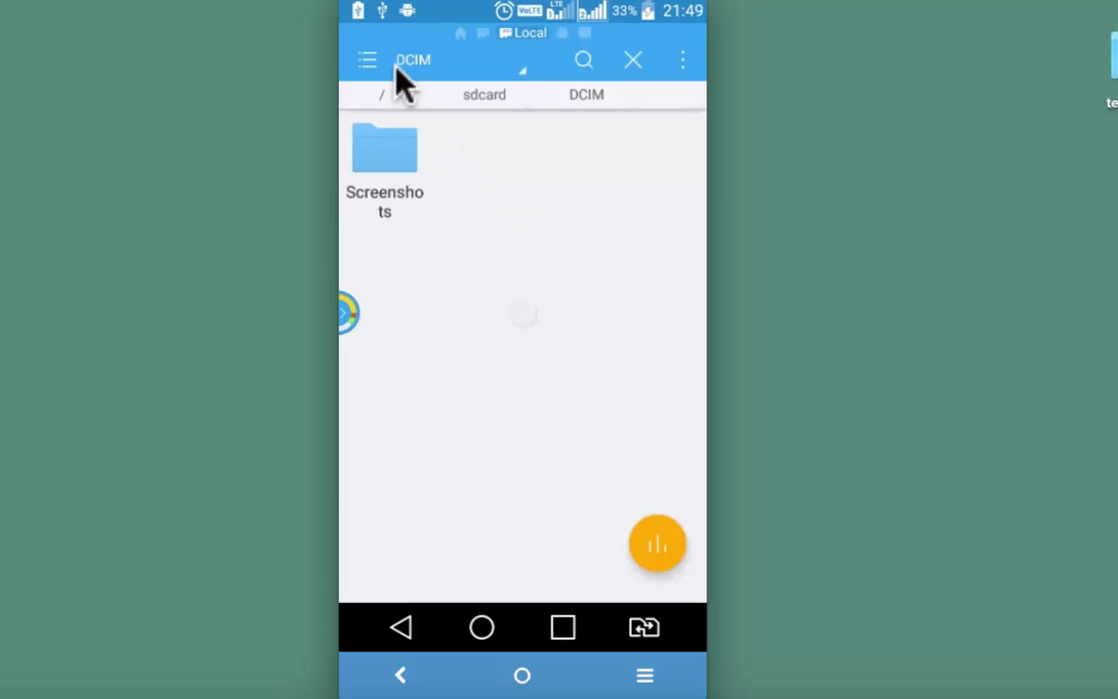
Open the Hide List and restore the hidden Camera folder.
click(368, 61)
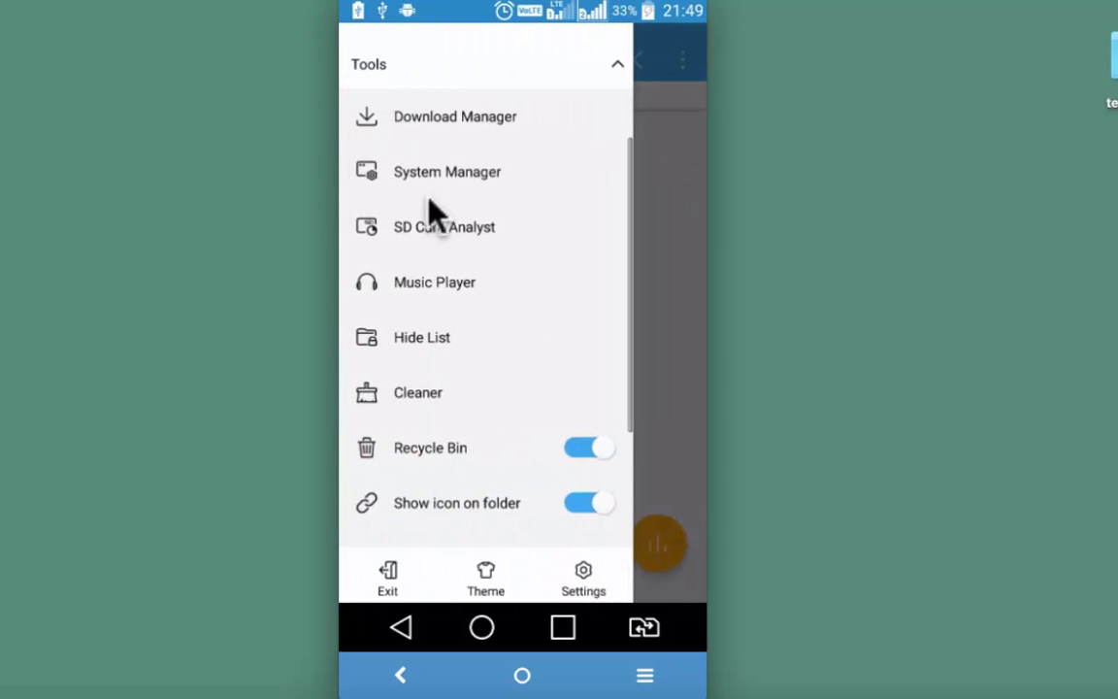
click(456, 340)
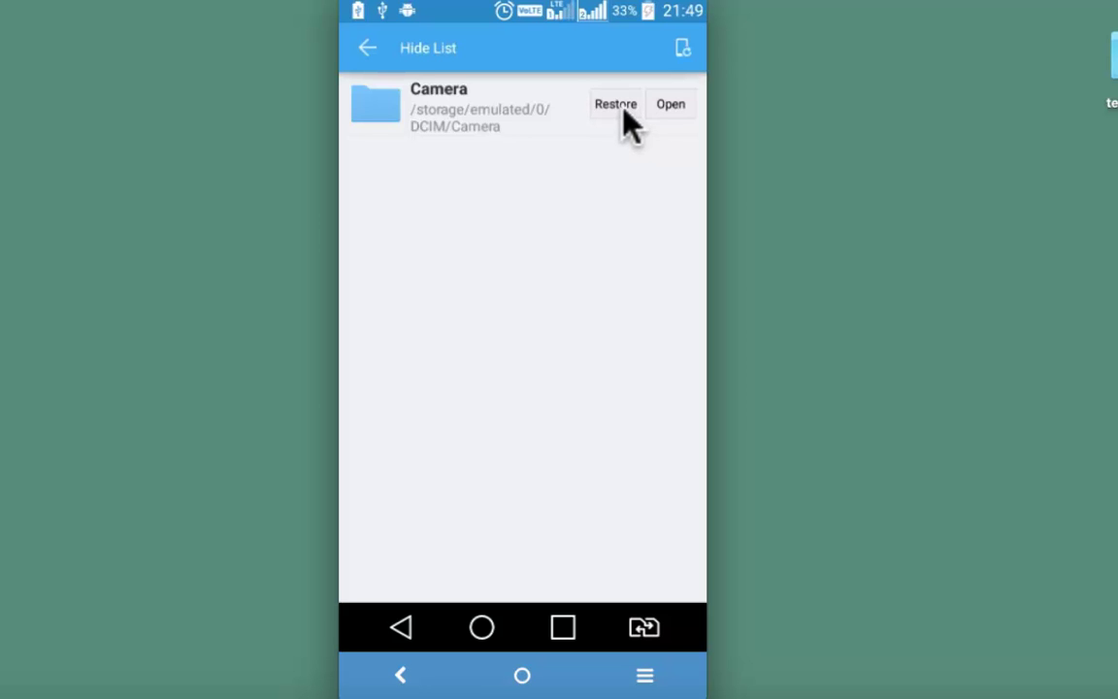
click(624, 110)
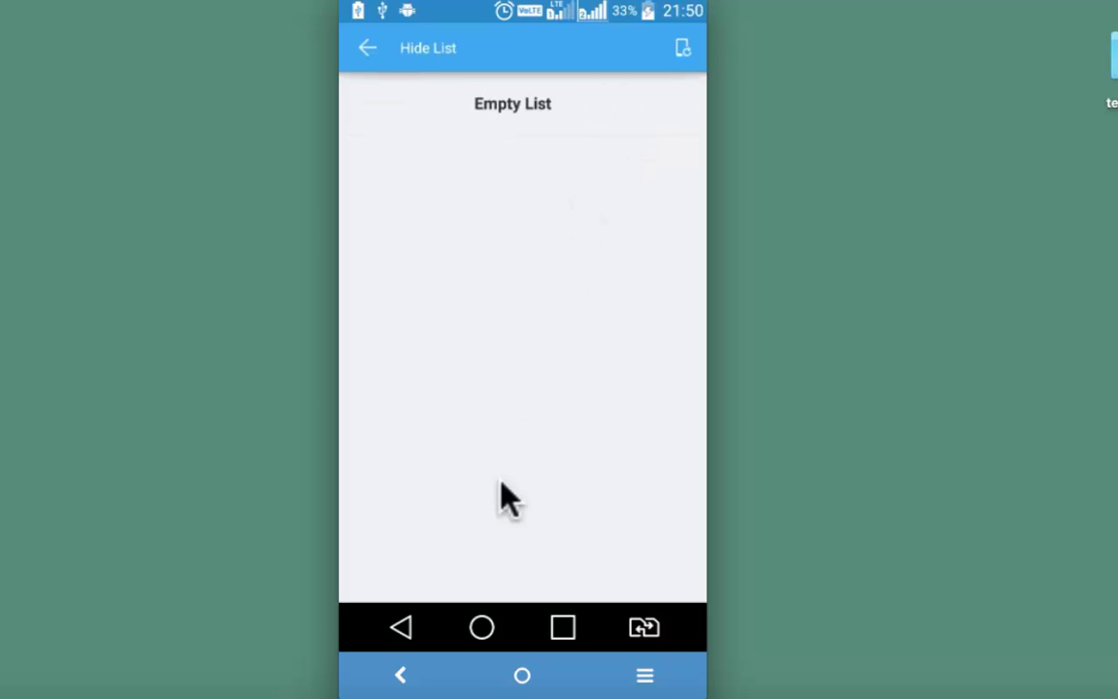
Leave the Hide List, reopen the DCIM folder from sdcard and open its Camera folder.
click(410, 627)
click(410, 626)
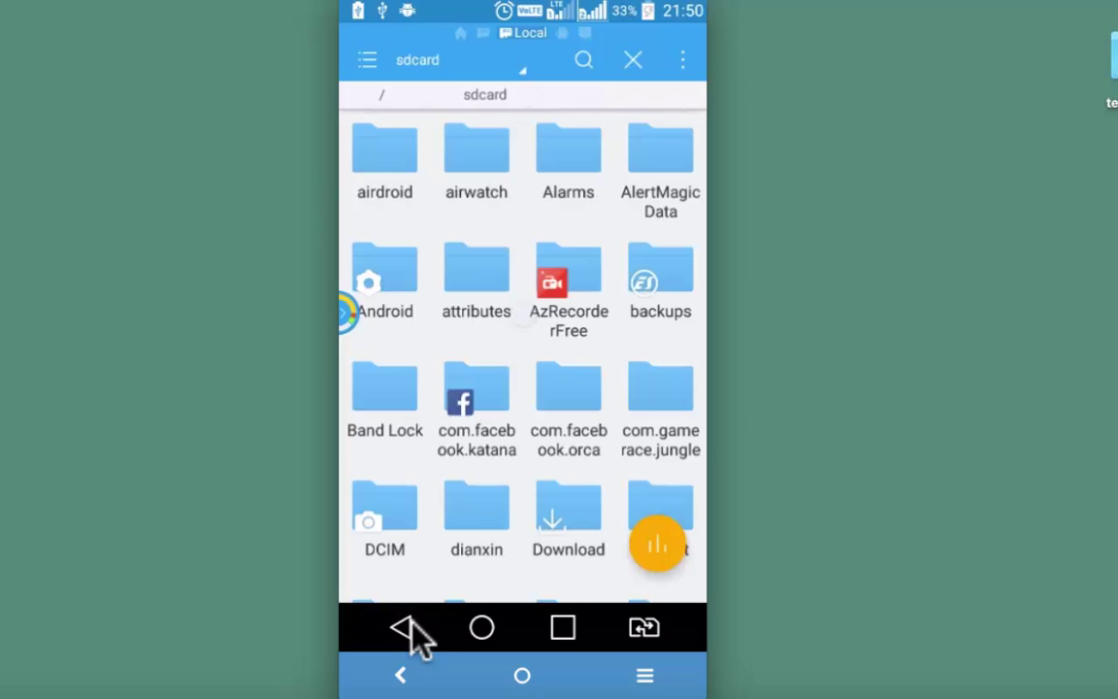
click(391, 512)
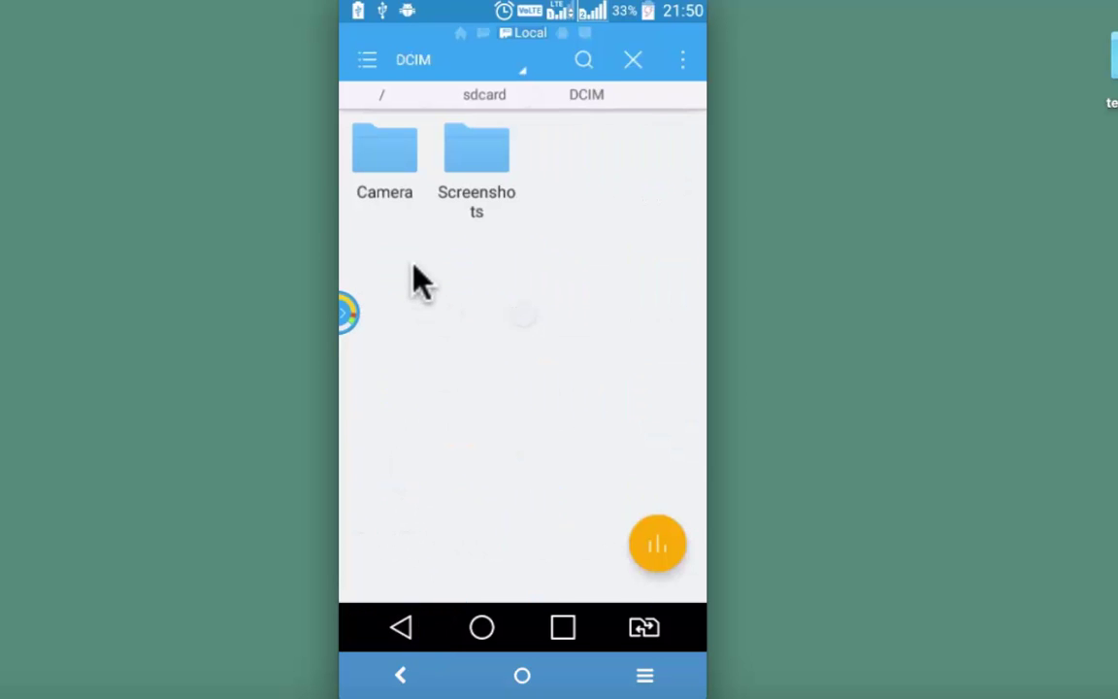
click(398, 158)
click(380, 155)
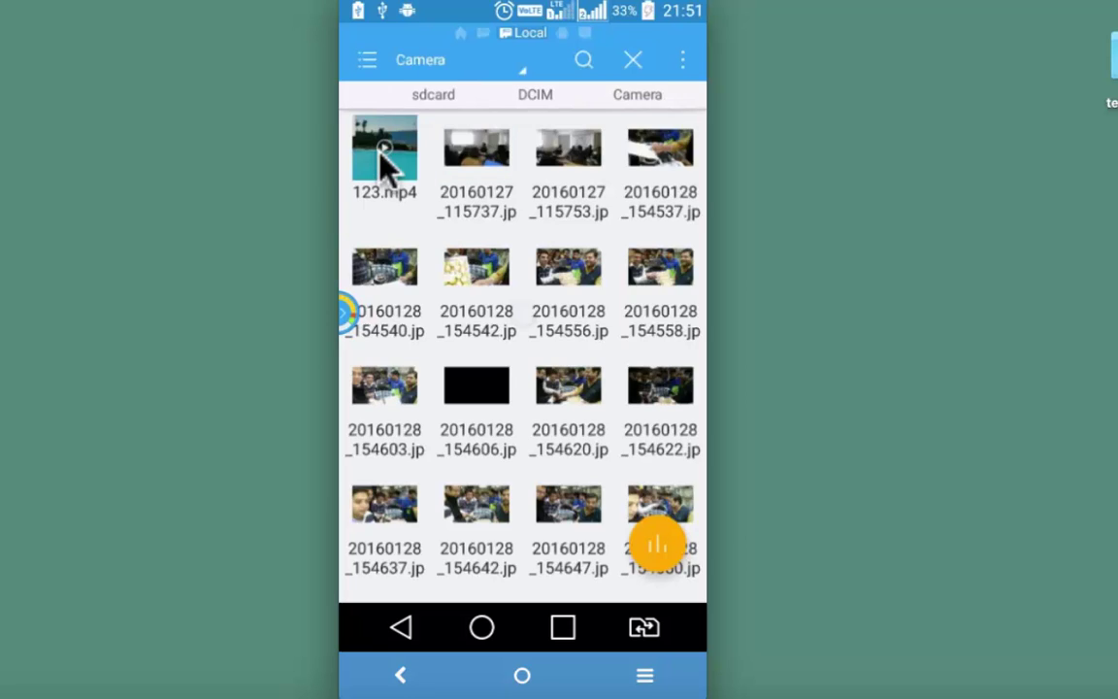
Select the seven photos from 20160127_115737 to 20160128_154558 in the Camera folder and hide them.
click(480, 167)
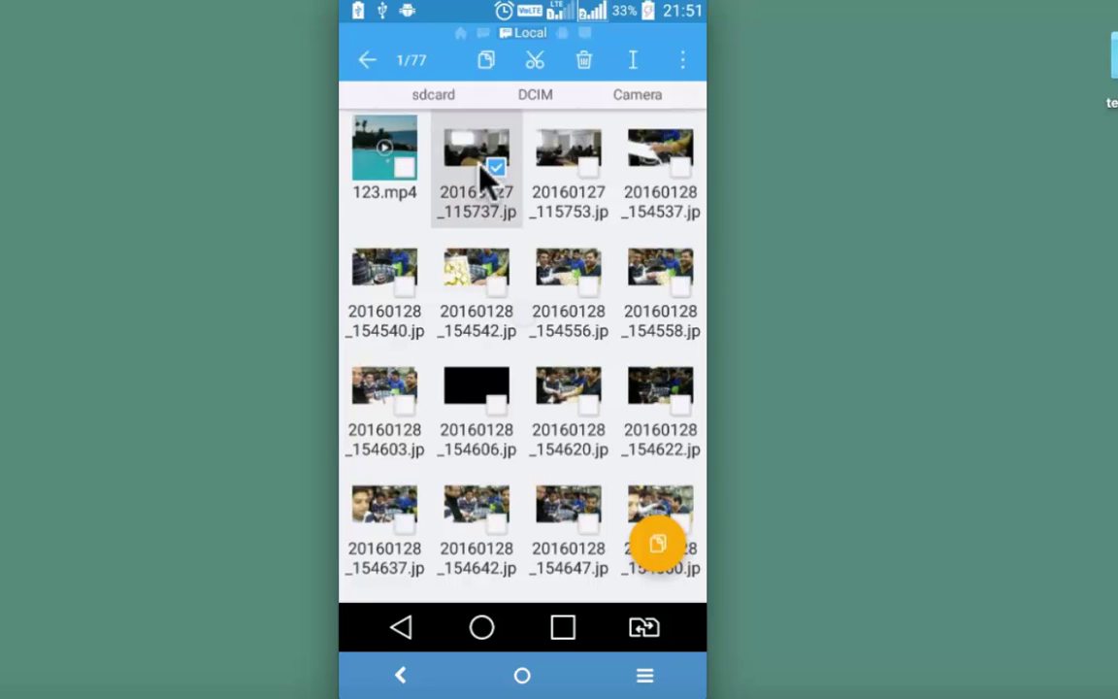
click(602, 190)
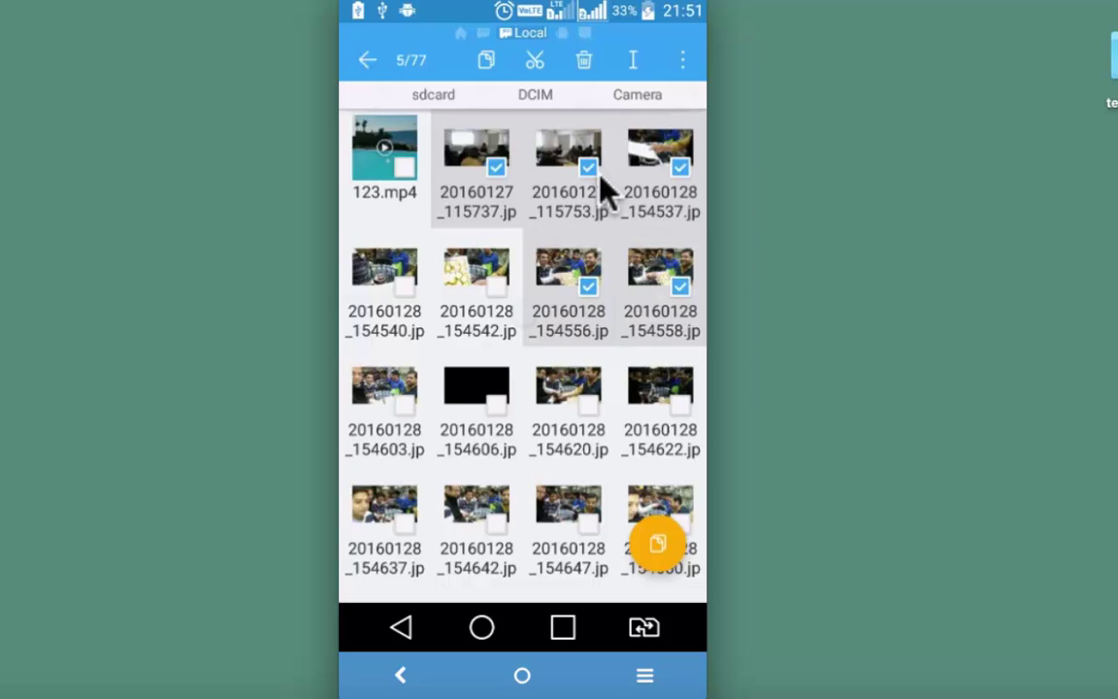
click(682, 61)
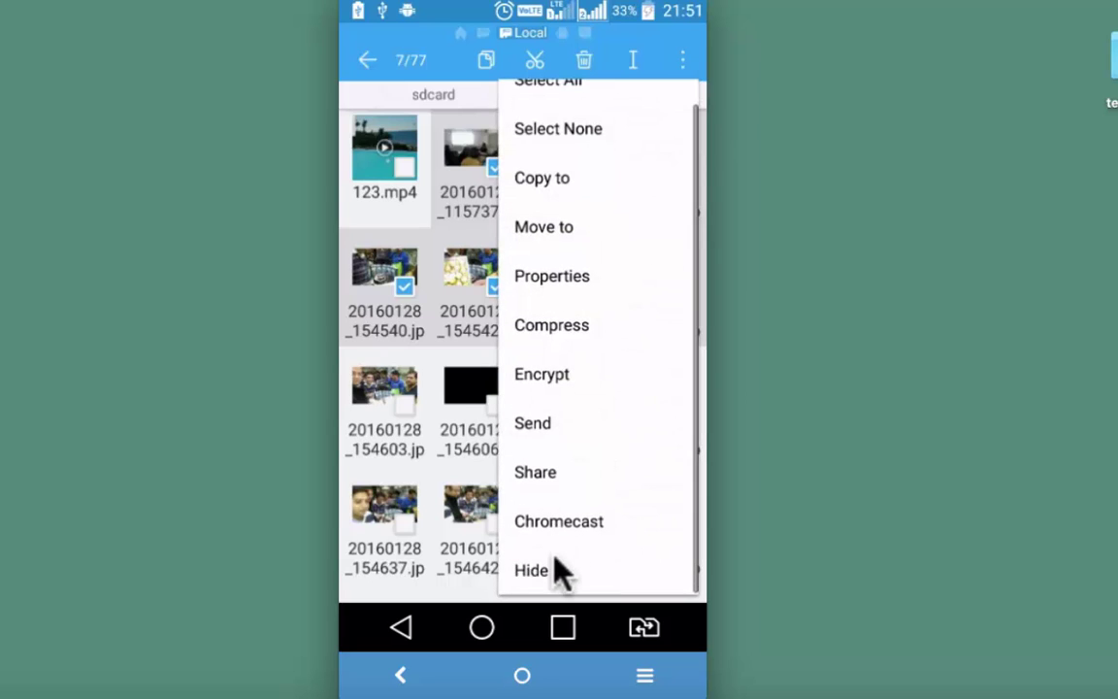
click(531, 571)
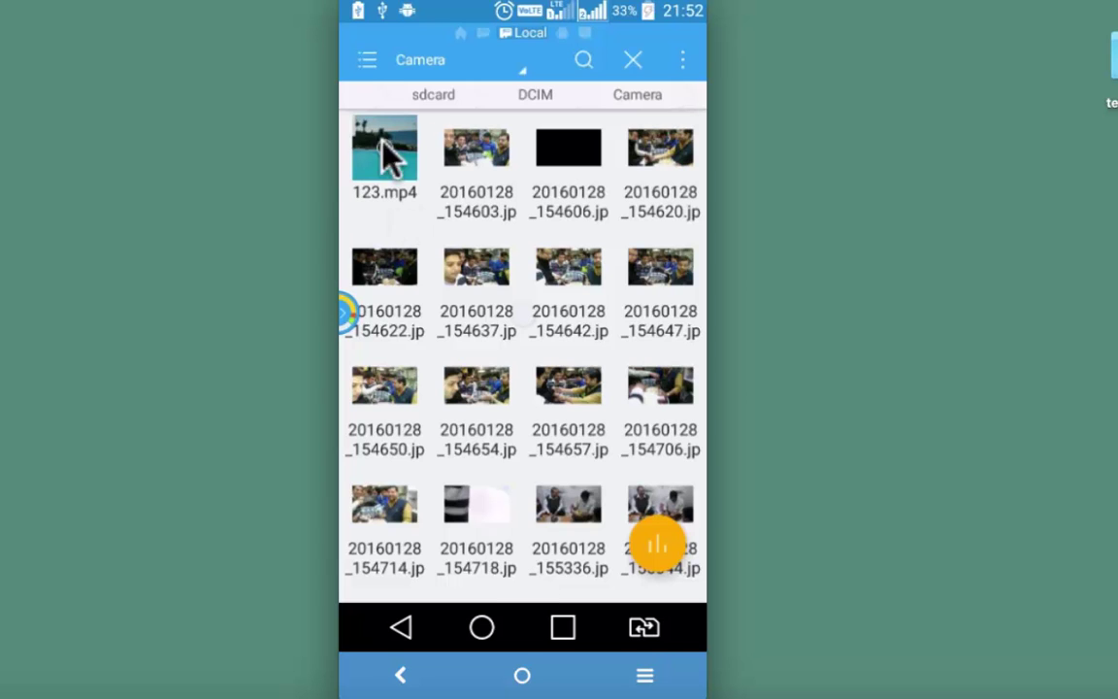
Open the Hide List and restore all the hidden photos one after another.
click(366, 61)
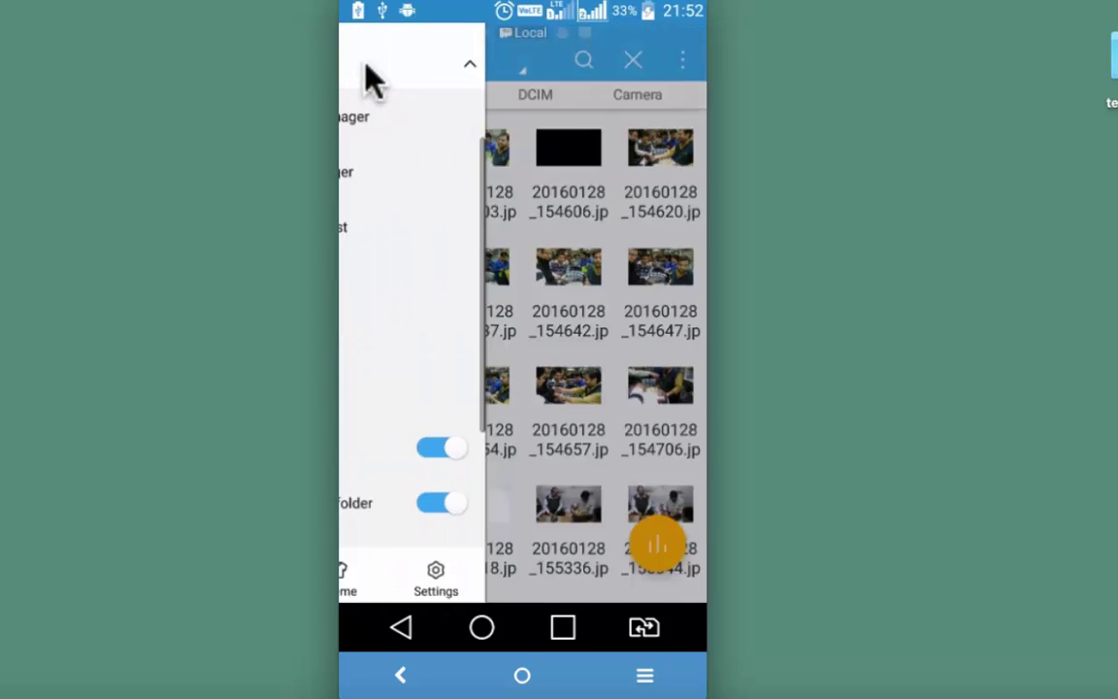
scroll(372, 79, up, 5)
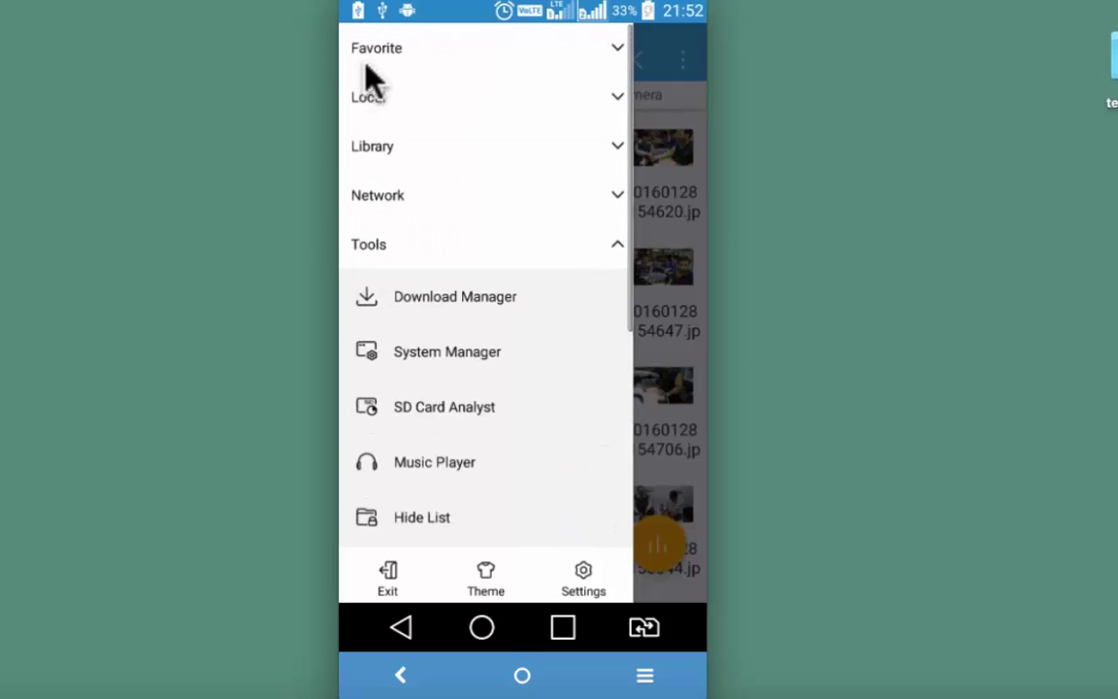
scroll(368, 76, down, 3)
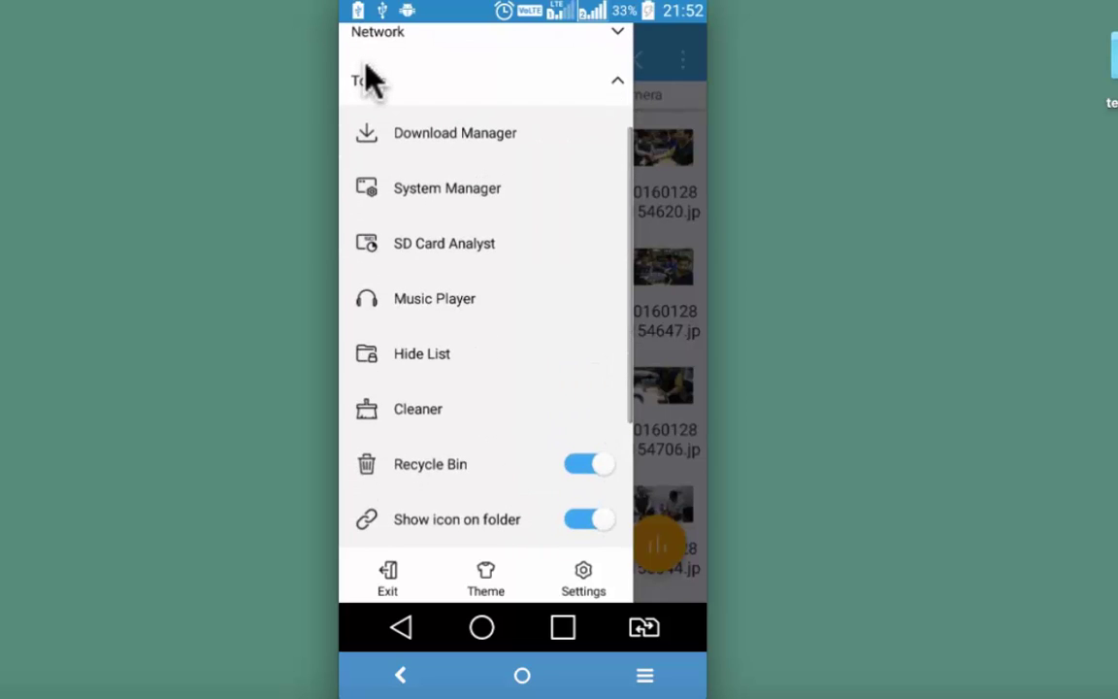
click(422, 353)
click(611, 112)
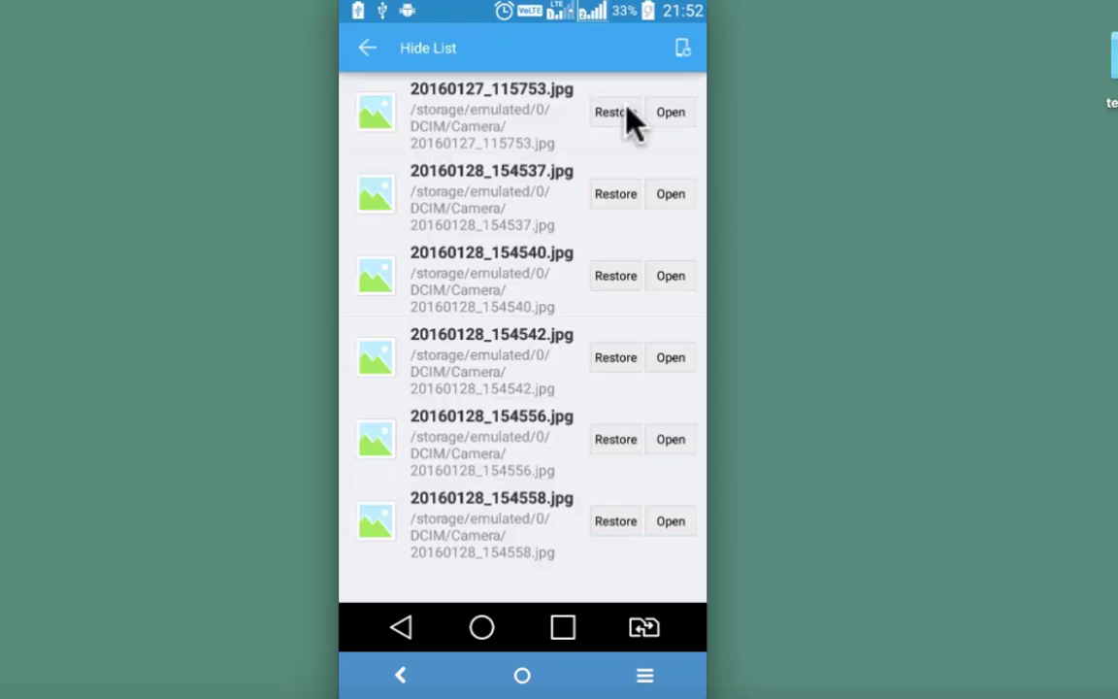
click(612, 112)
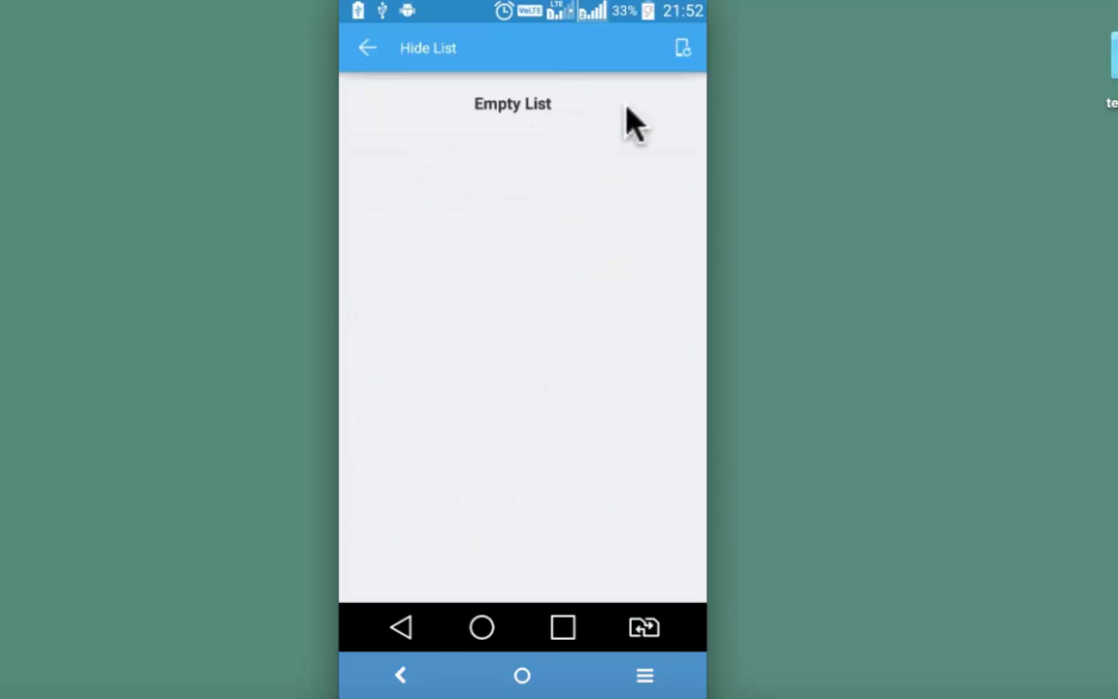